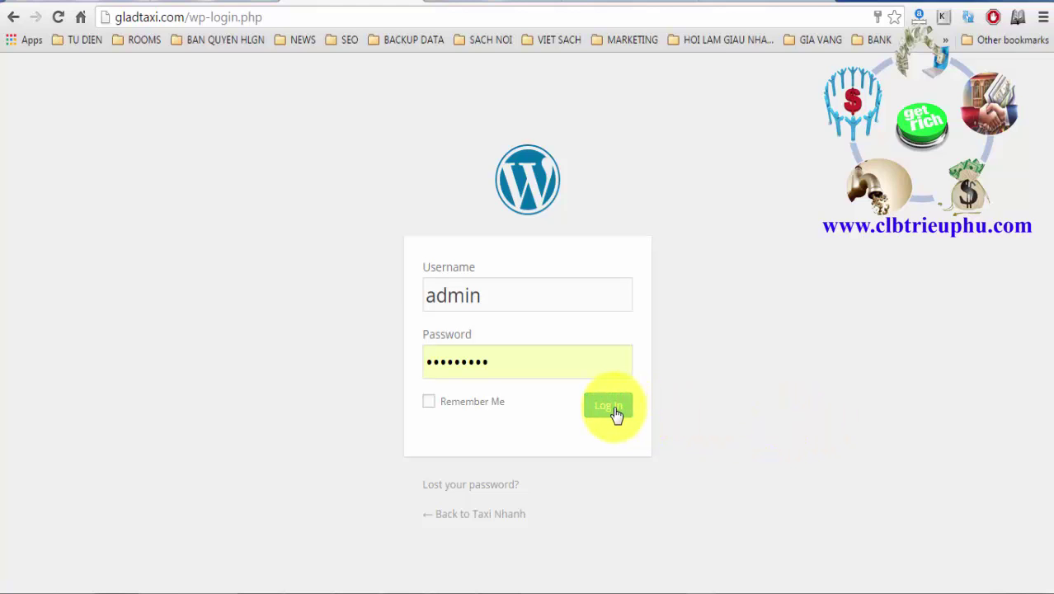
Log in to the WordPress admin with the prefilled credentials and save the login password in the browser
click(614, 410)
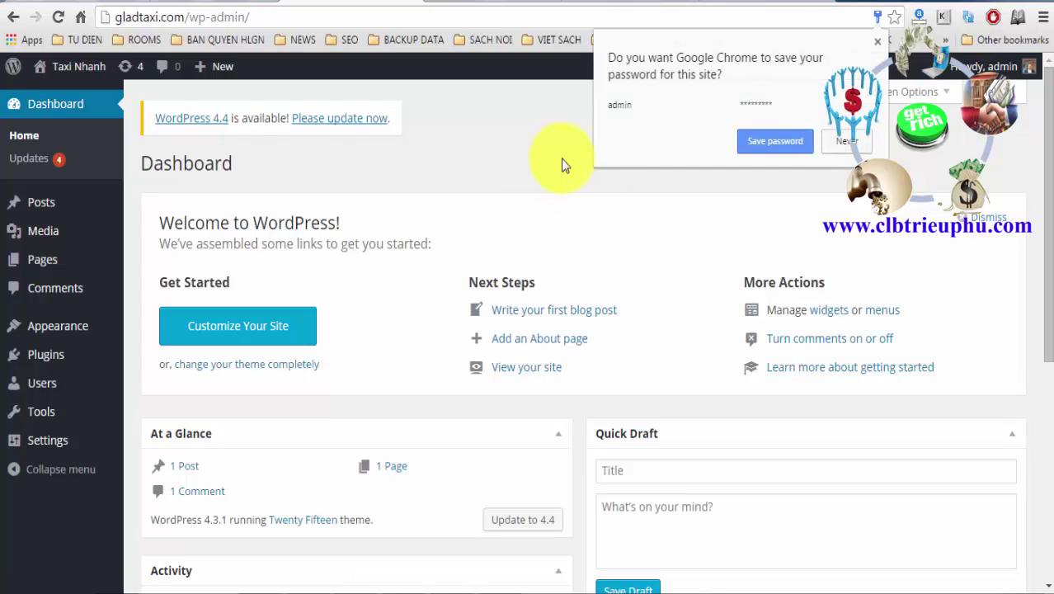
click(792, 141)
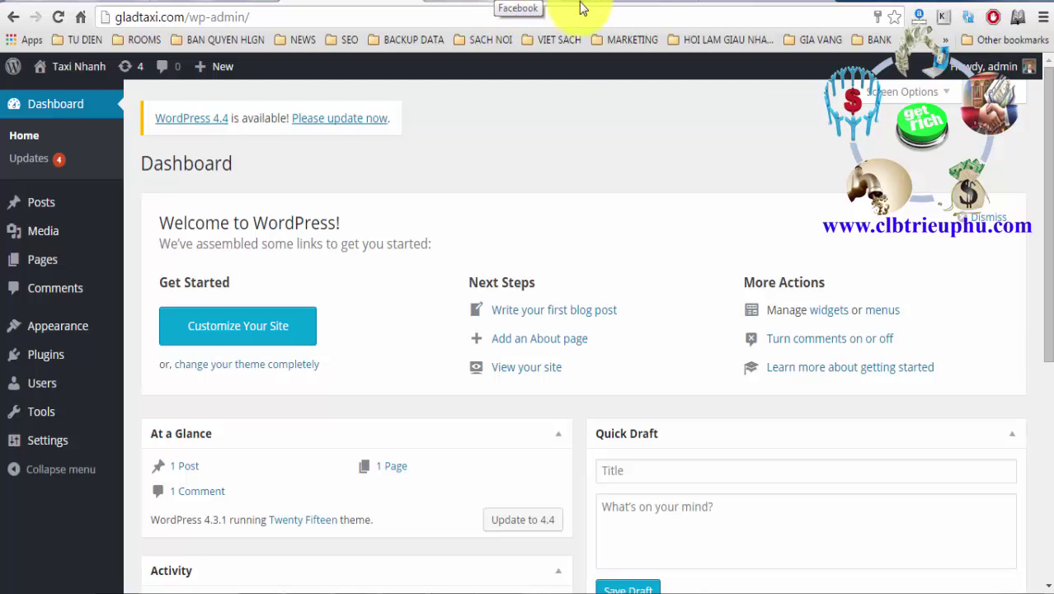
Open the bookmarked CLB Triệu Phú website and examine its navigation menu and the subcategories under KHÓA HỌC, CẢM NHẬN and NGƯỜI GIÀU
click(732, 3)
click(715, 39)
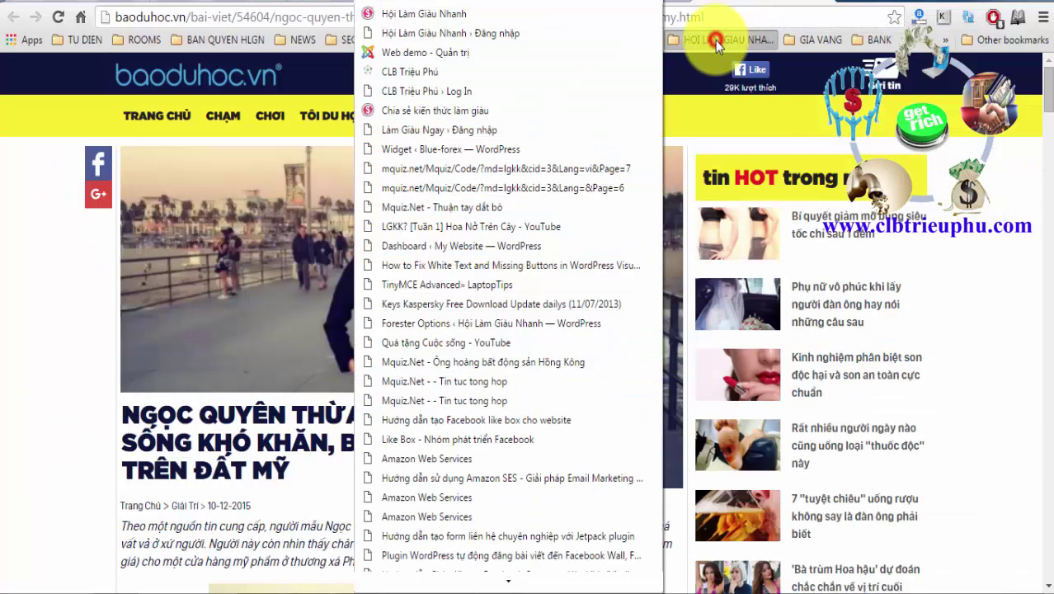
click(419, 79)
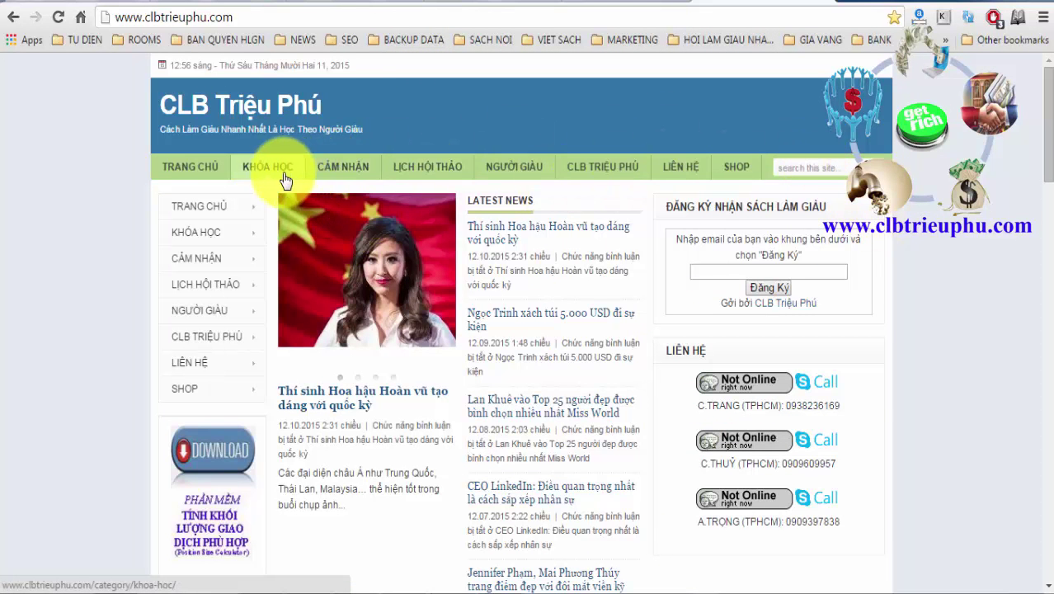
mouse_move(327, 168)
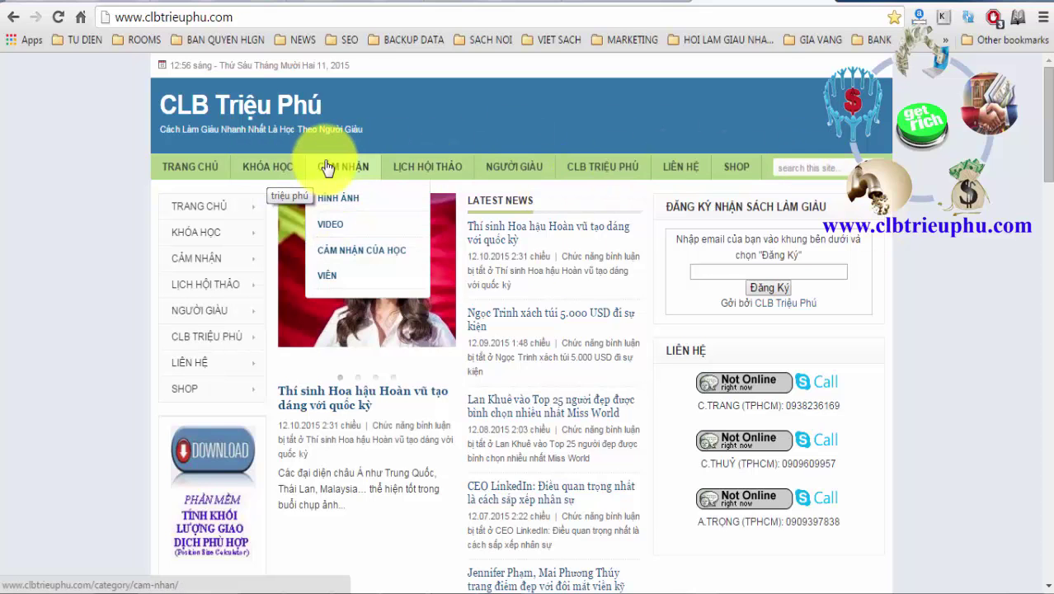
mouse_move(517, 179)
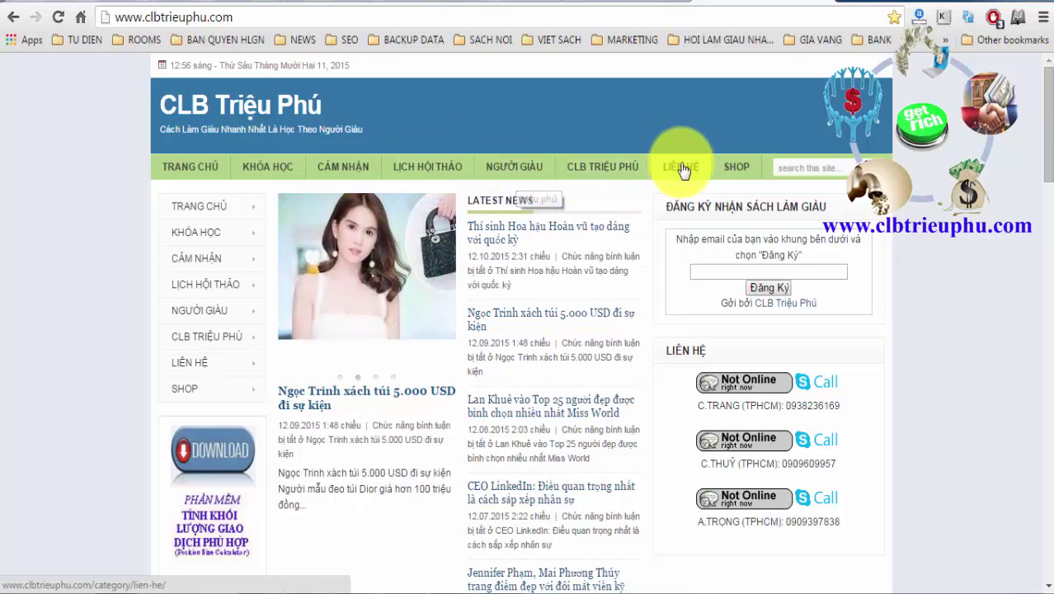
mouse_move(678, 175)
mouse_move(265, 182)
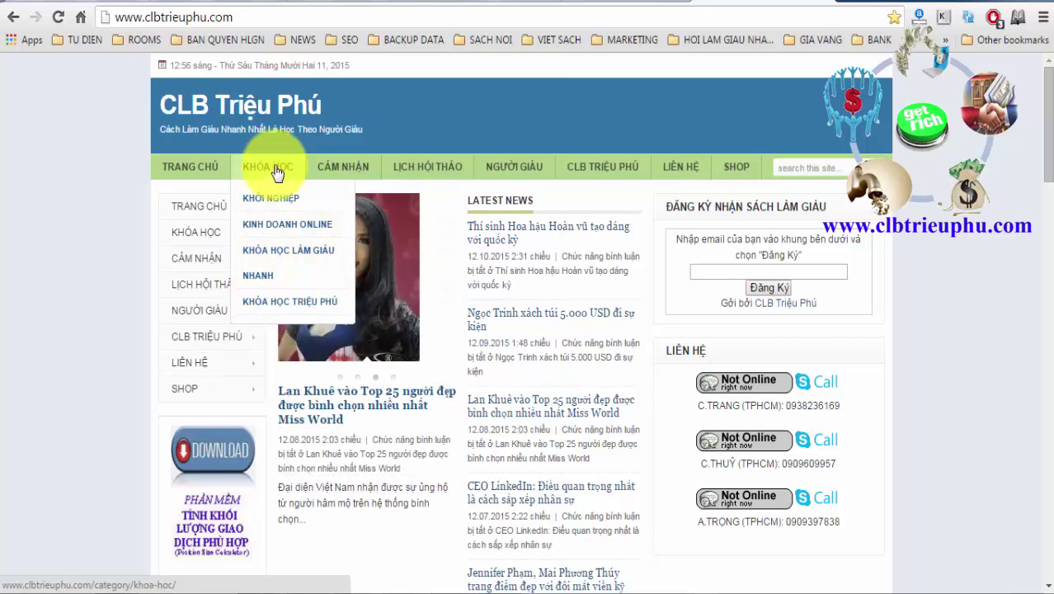
mouse_move(353, 179)
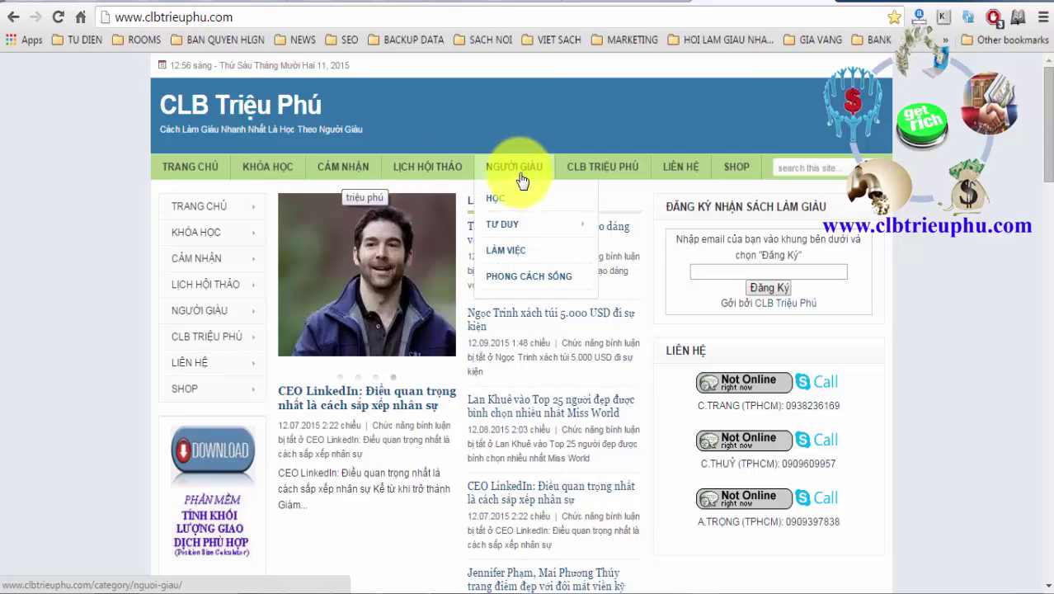
Return to the WordPress admin, set the site language to Tiếng Việt in the general settings, and save the changes
click(336, 1)
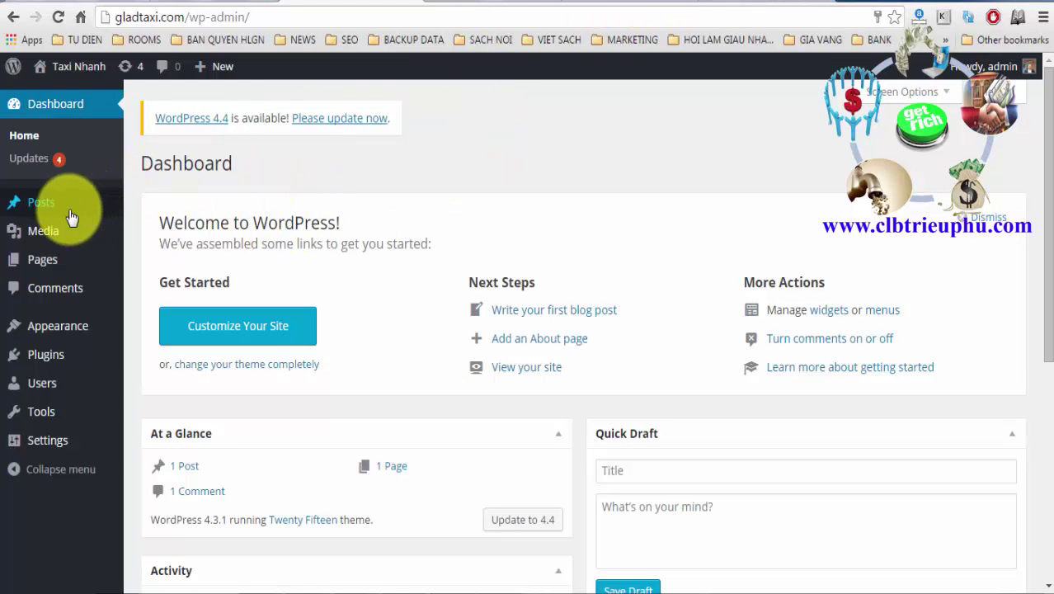
mouse_move(54, 215)
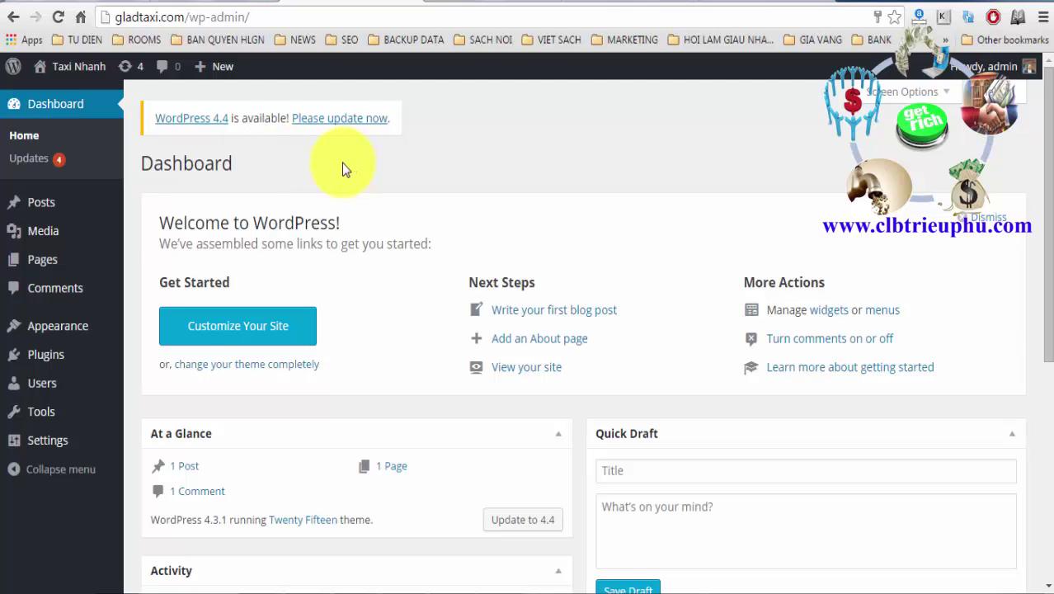
mouse_move(56, 445)
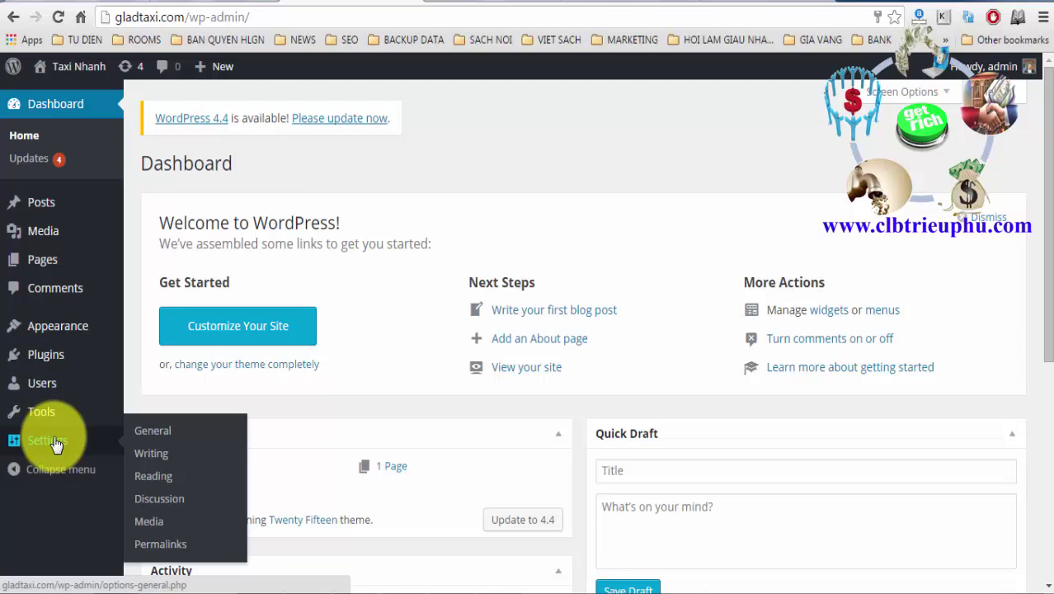
click(160, 432)
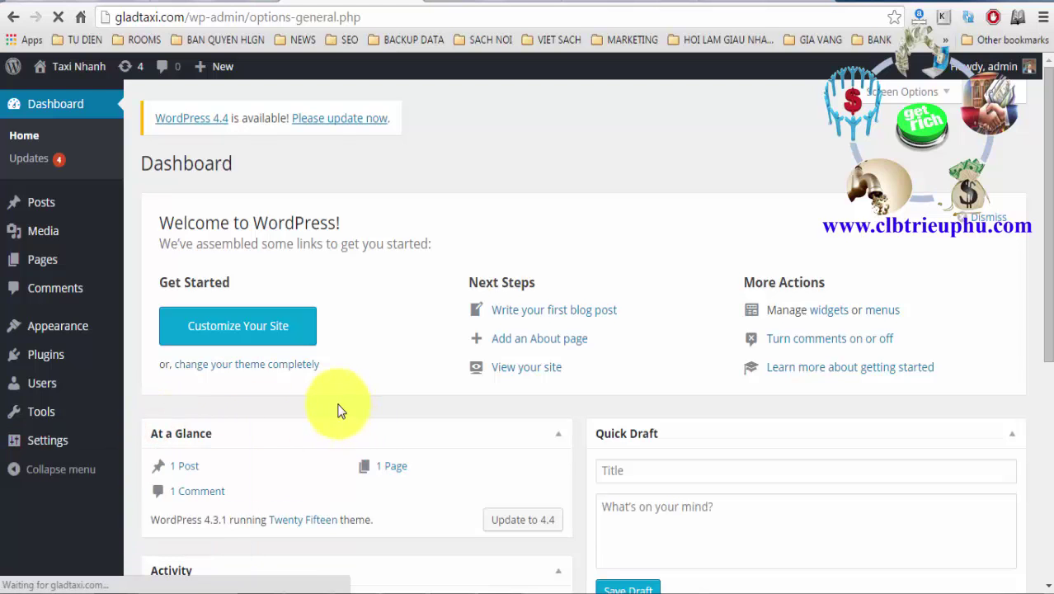
scroll(338, 410, down, 5)
scroll(338, 410, down, 2)
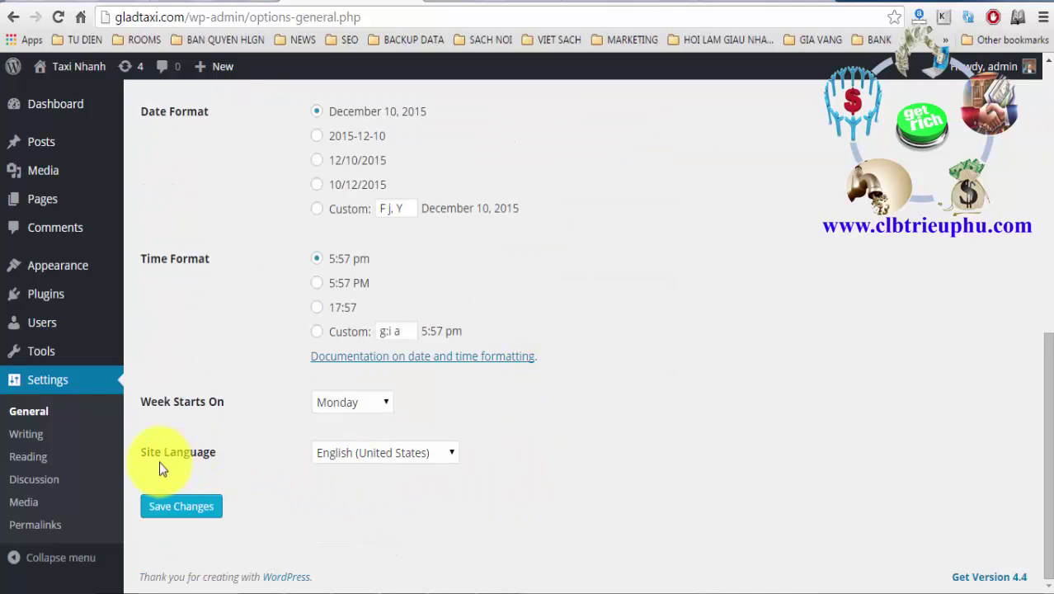
click(450, 454)
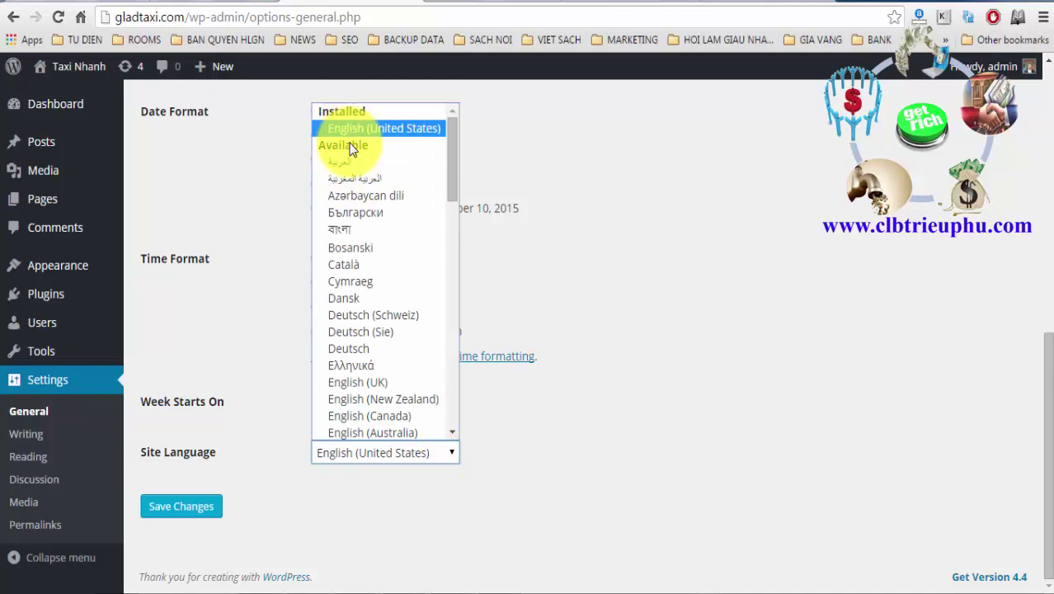
drag(453, 141, 463, 373)
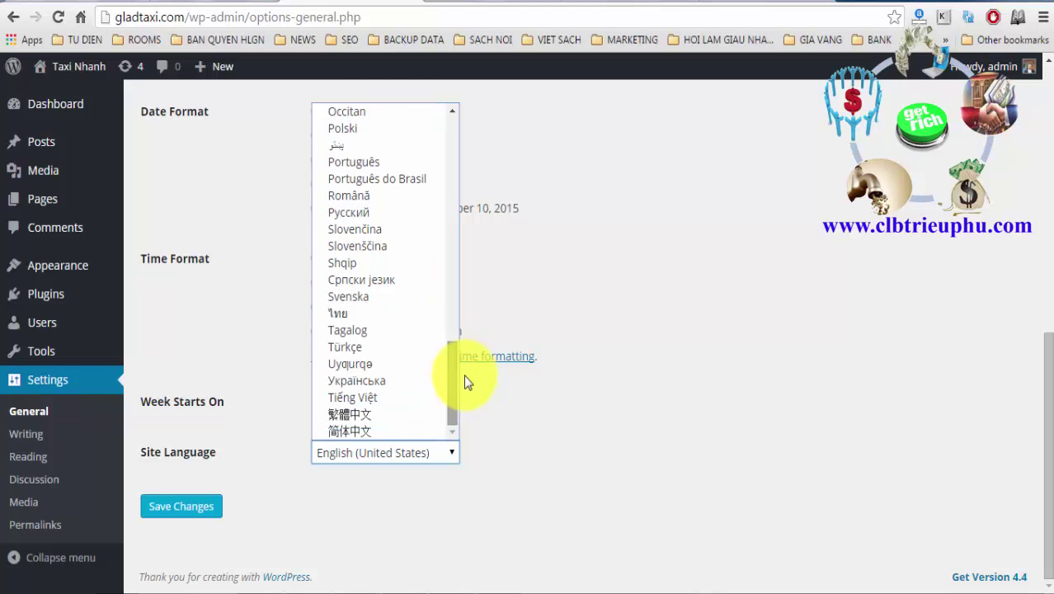
click(388, 399)
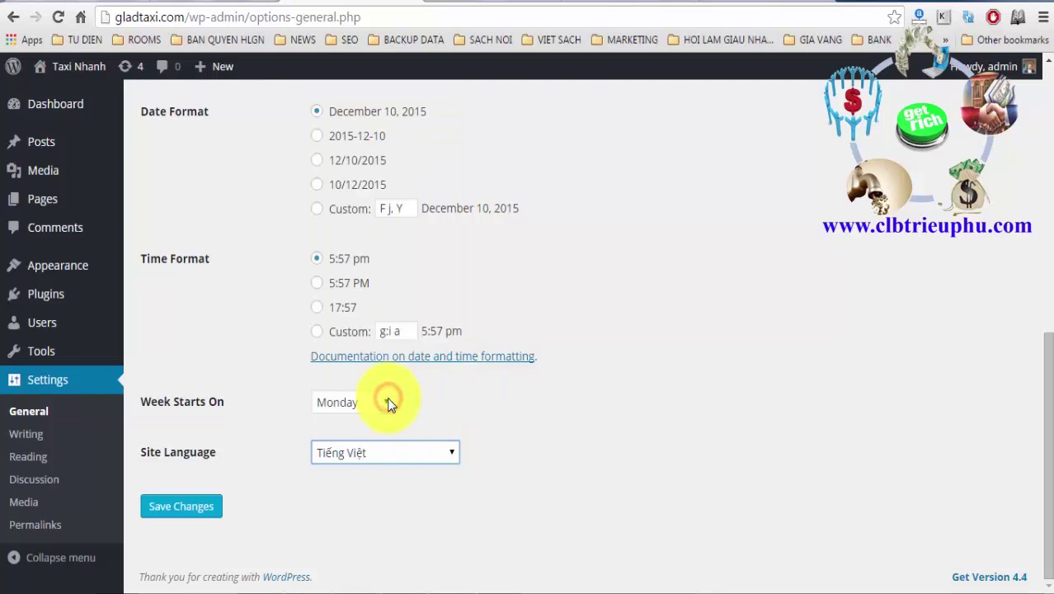
click(200, 515)
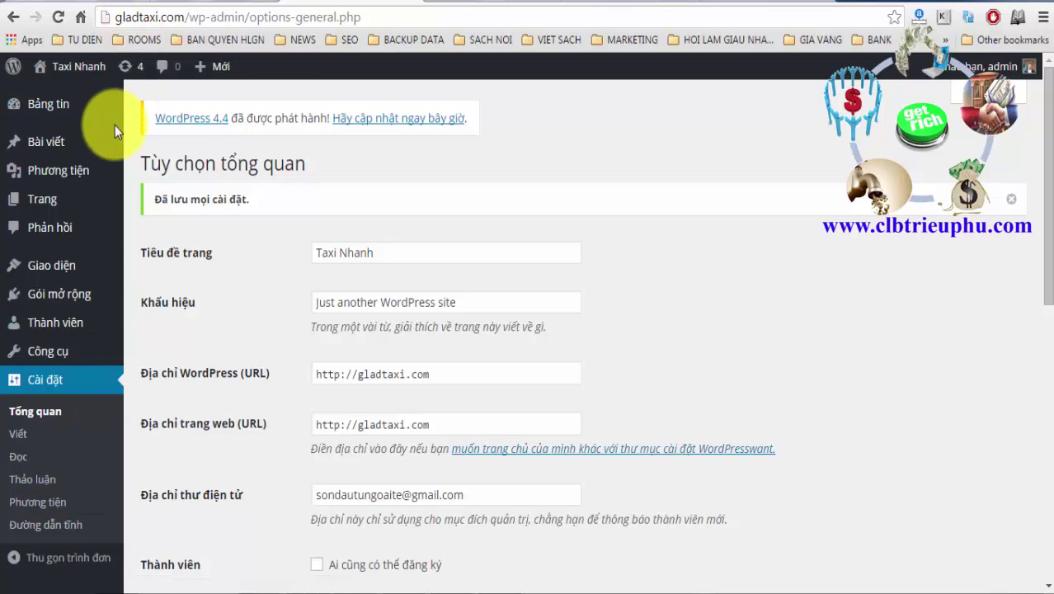
Open the post categories page (Chuyên mục) and compare it with the menu of the CLB Triệu Phú website
mouse_move(59, 143)
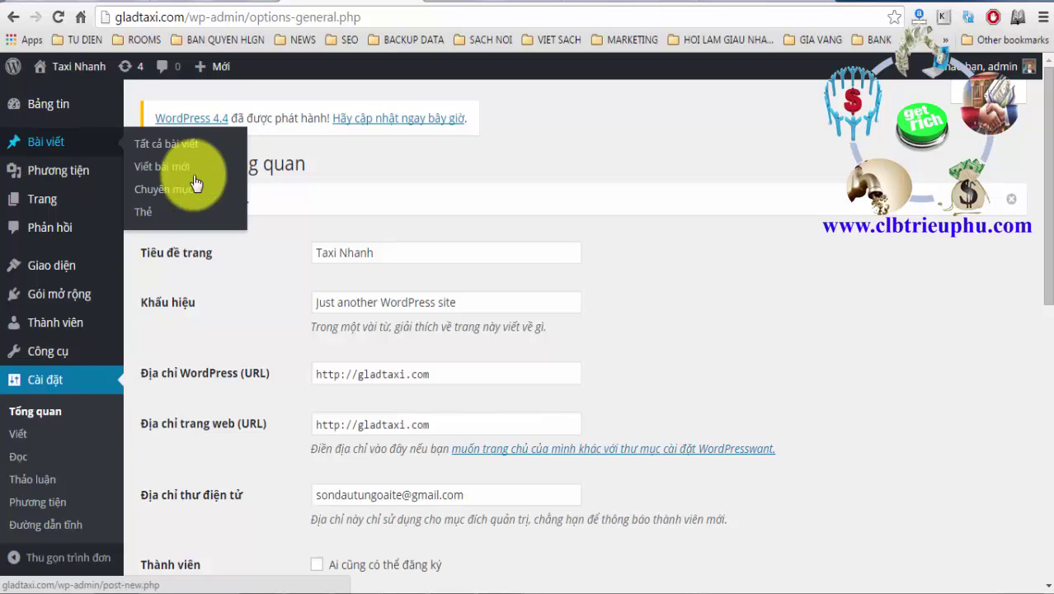
click(175, 193)
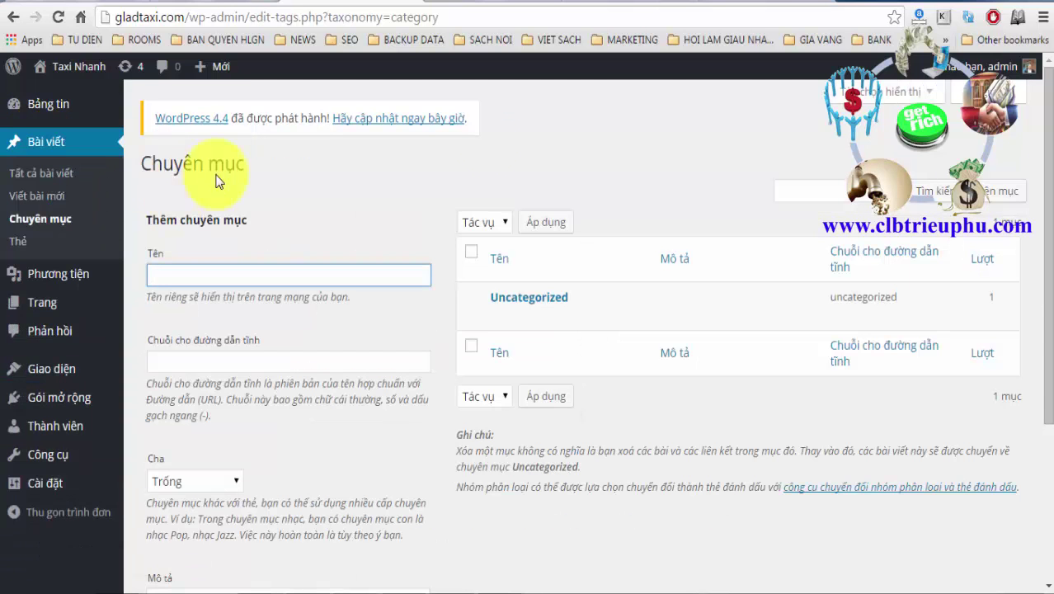
click(762, 5)
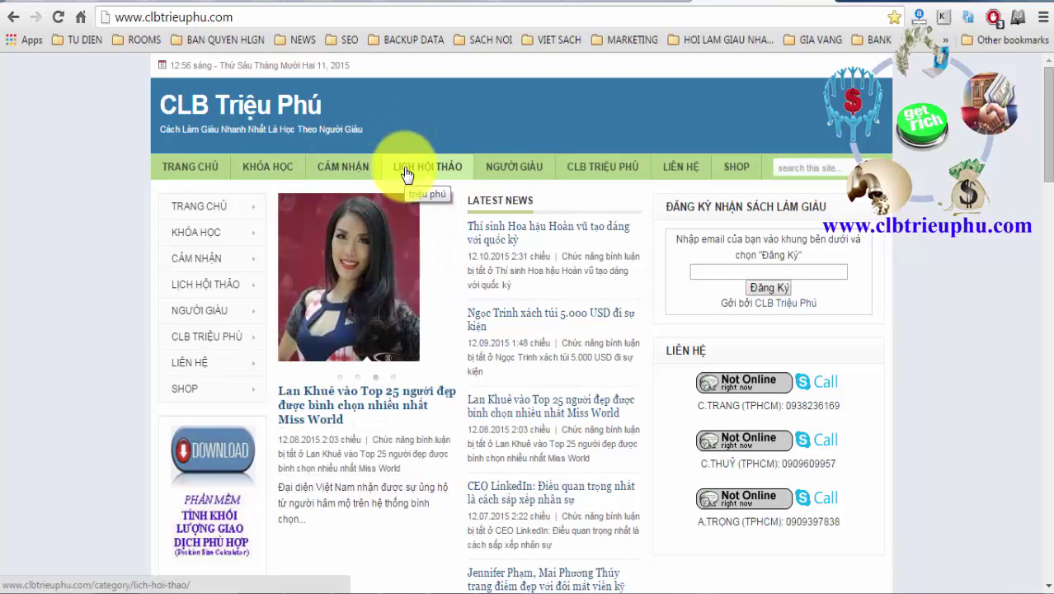
mouse_move(596, 174)
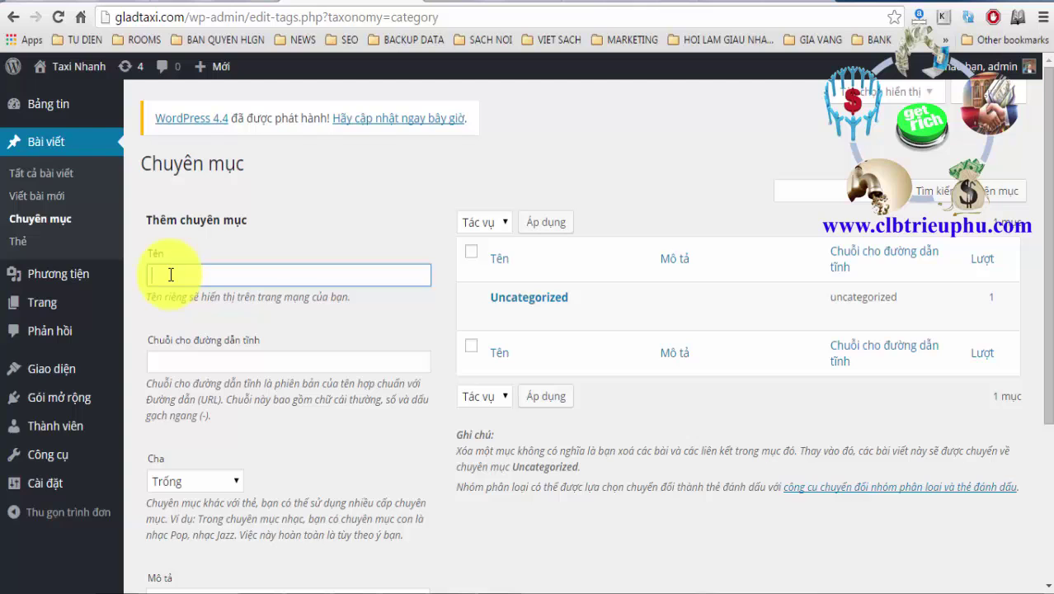
Add a top-level post category named GIAO THÔNG with the slug giao-thong
text(GIAO THÔNG)
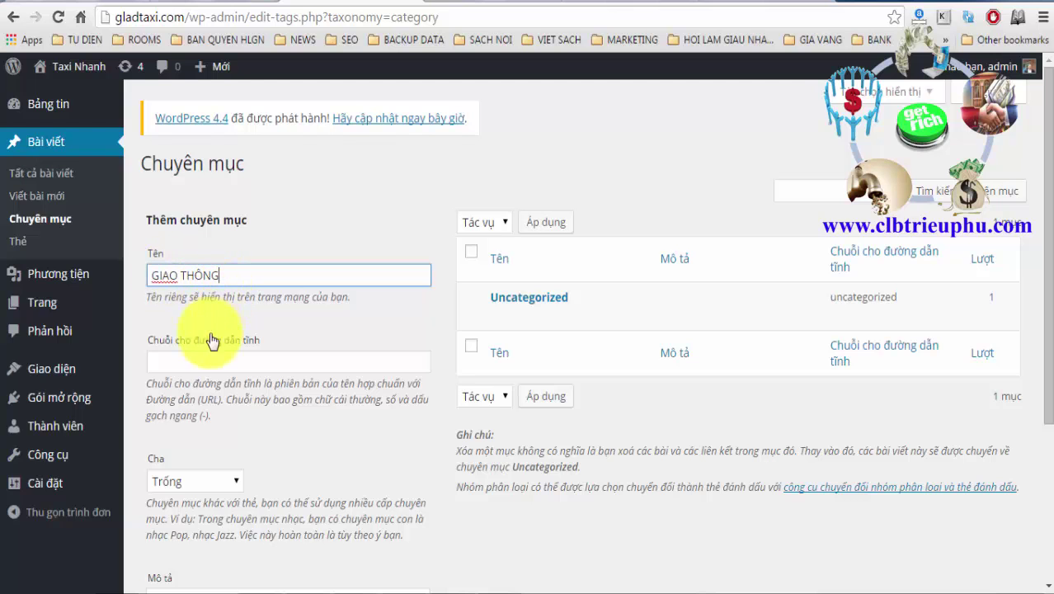
click(184, 360)
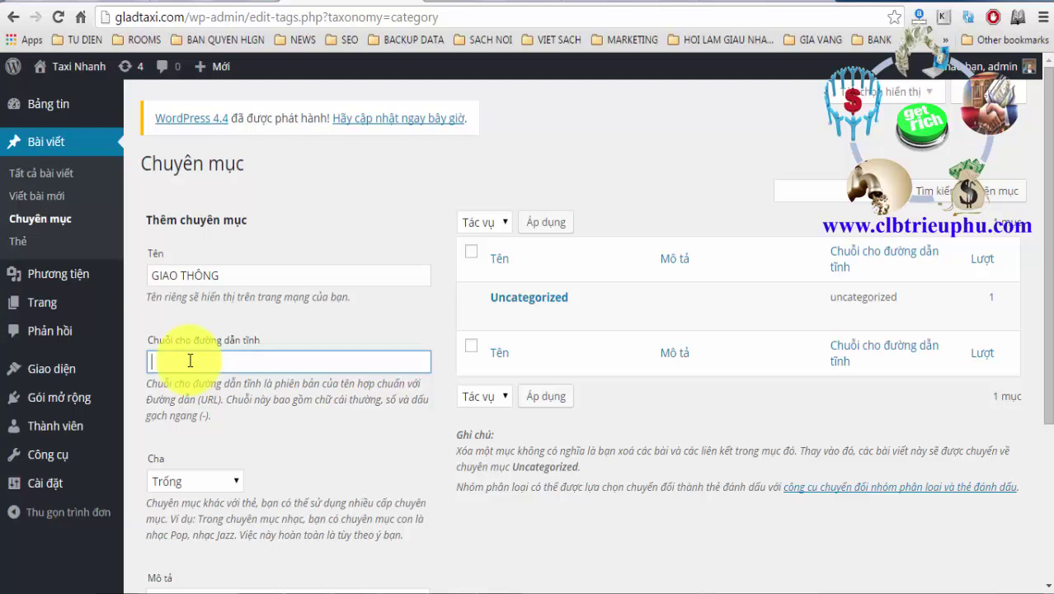
text(giao-thông)
scroll(243, 427, down, 1)
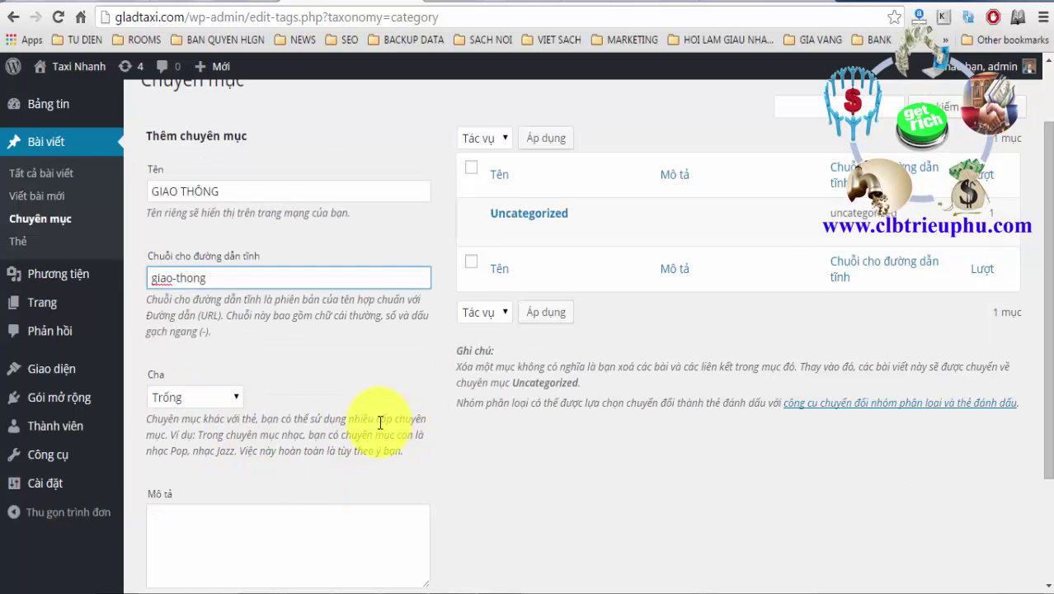
scroll(368, 425, up, 1)
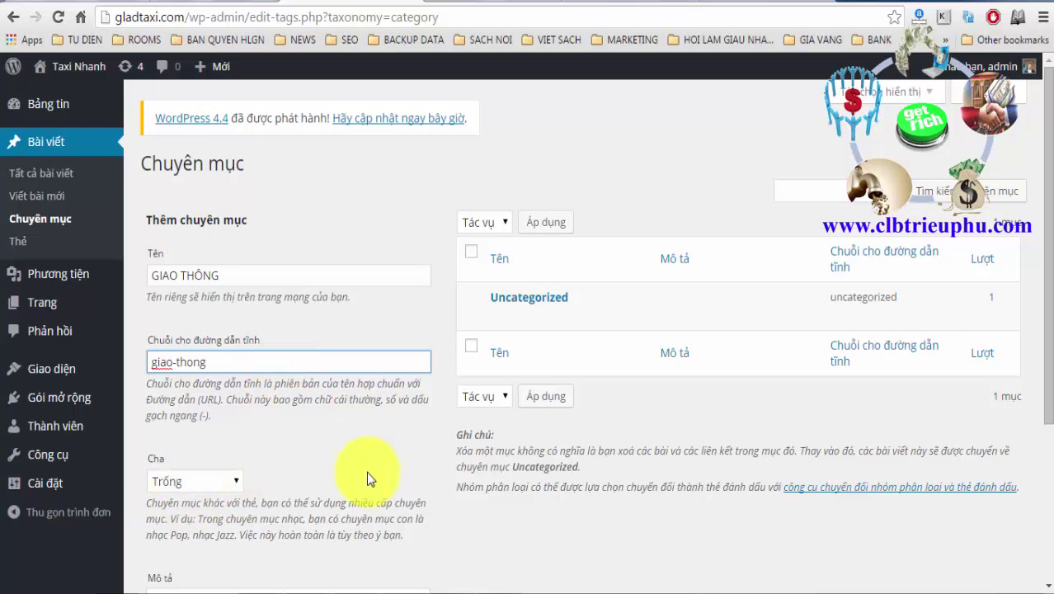
scroll(363, 477, down, 2)
scroll(360, 477, down, 1)
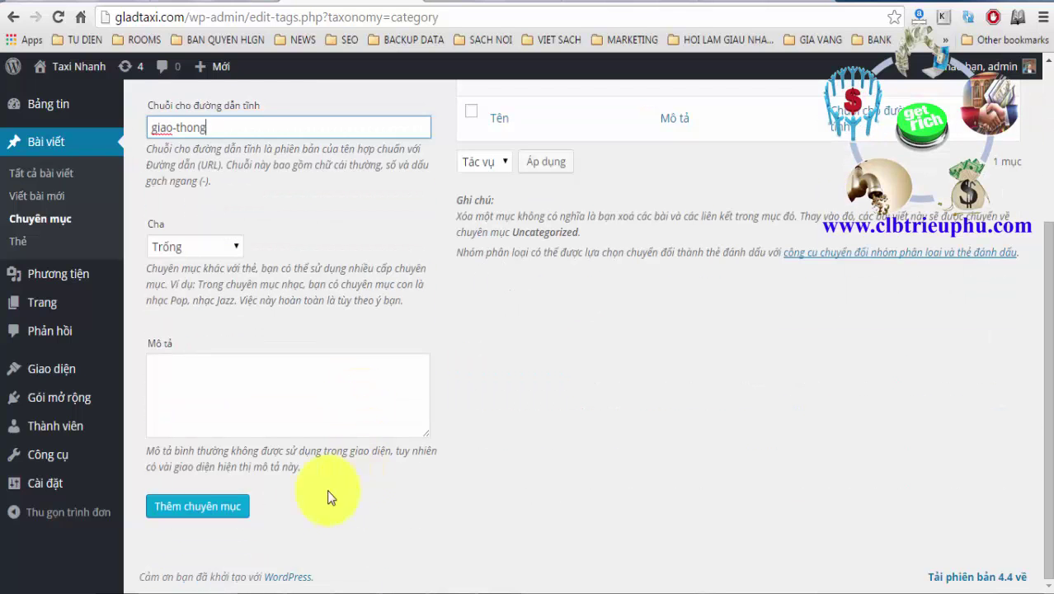
click(208, 516)
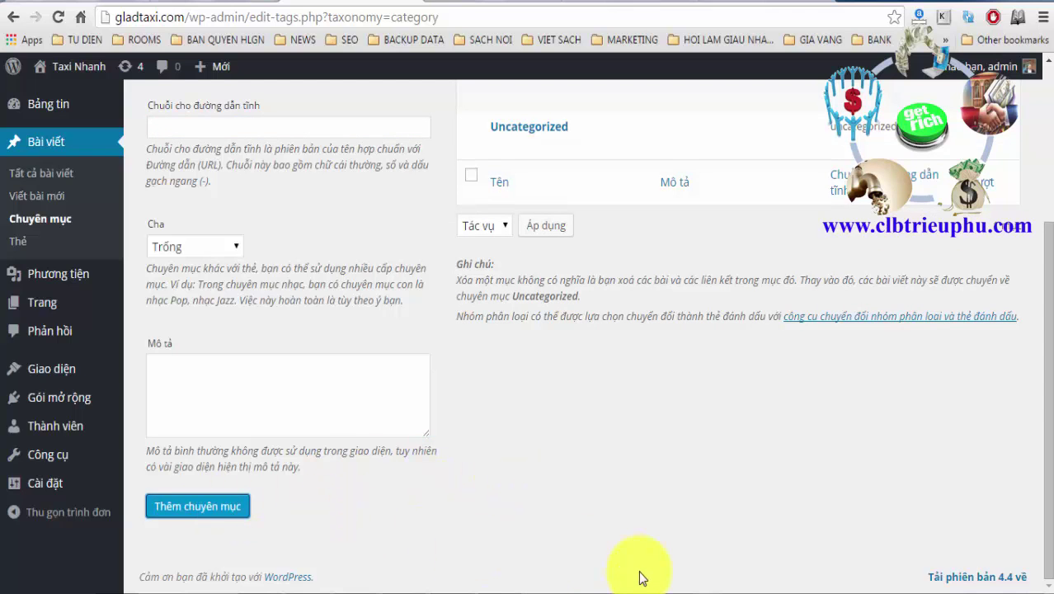
Check the category list and add a top-level post category named LIÊN HỆ with the slug lien-he
click(1046, 396)
scroll(1045, 284, down, 3)
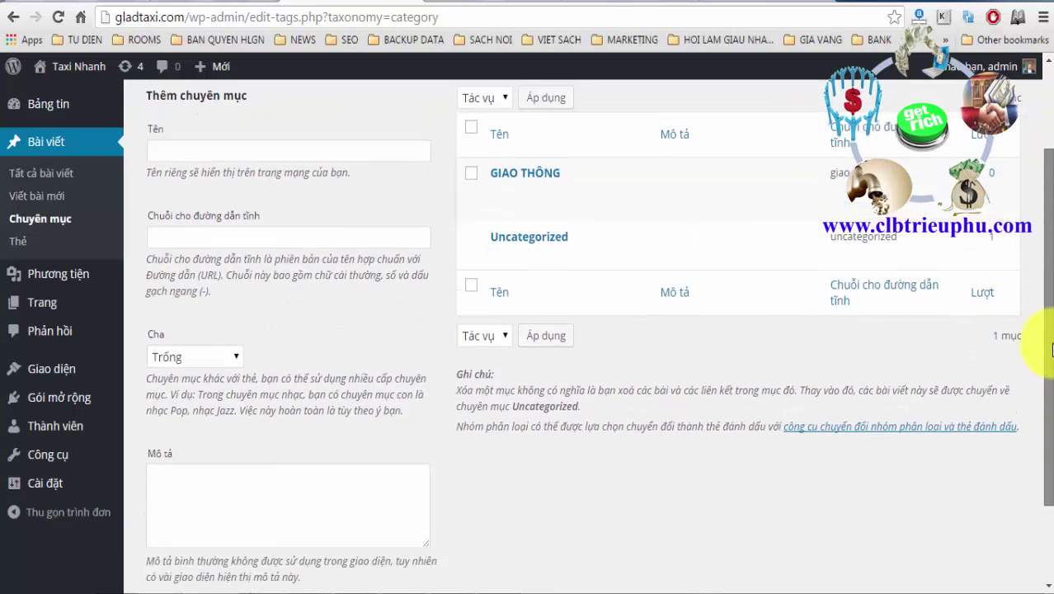
scroll(671, 501, up, 3)
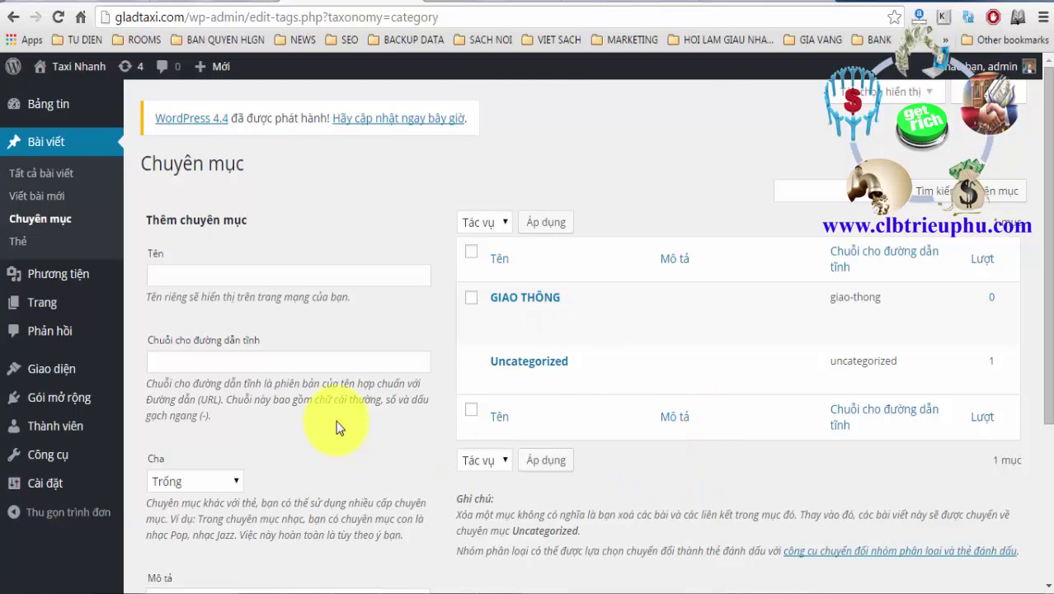
click(198, 281)
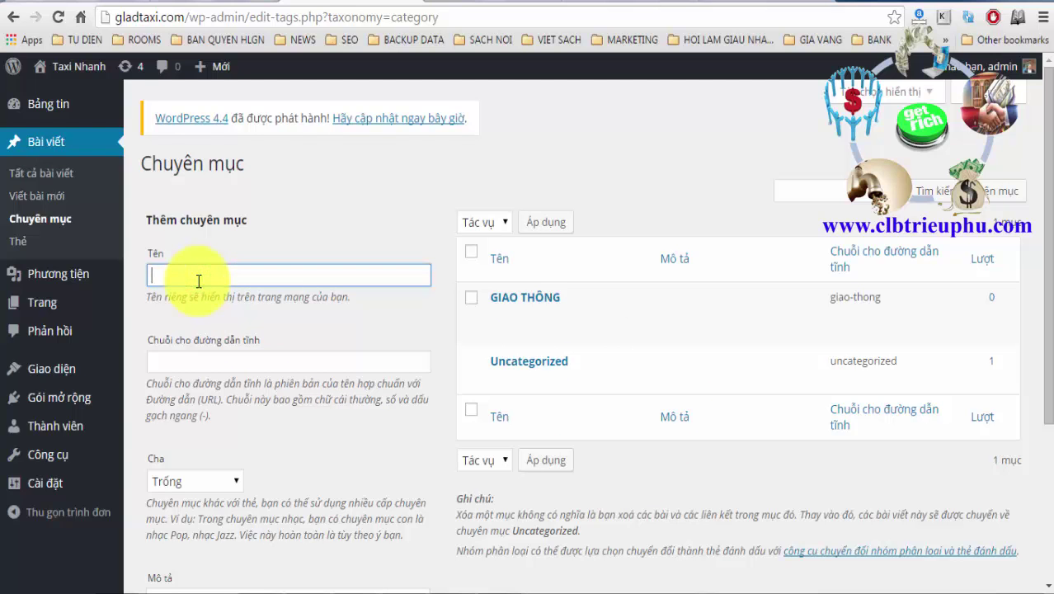
text(LIE)
text(N H)
text(Ệ)
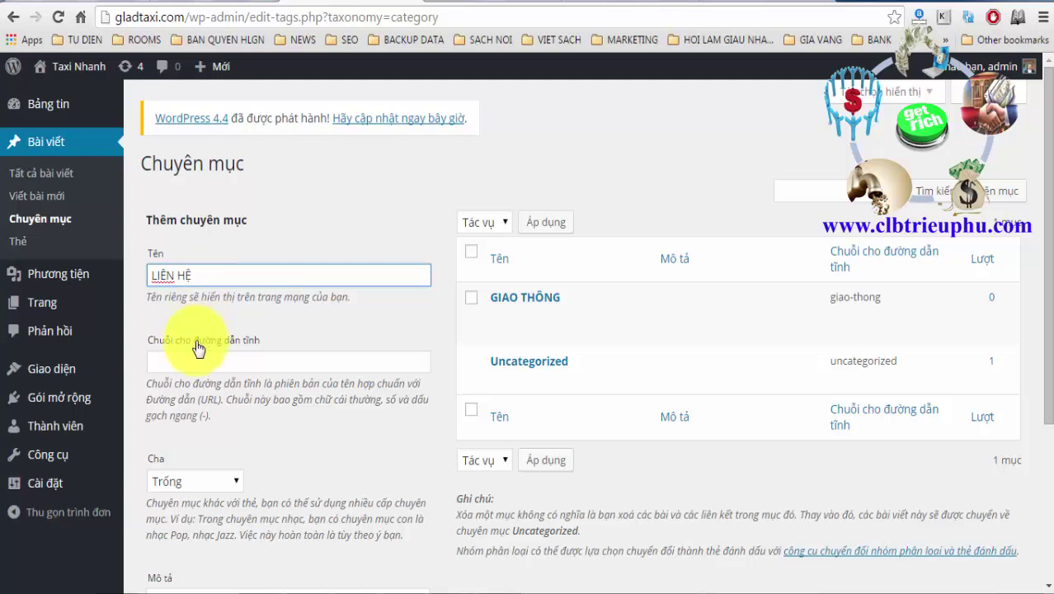
click(188, 358)
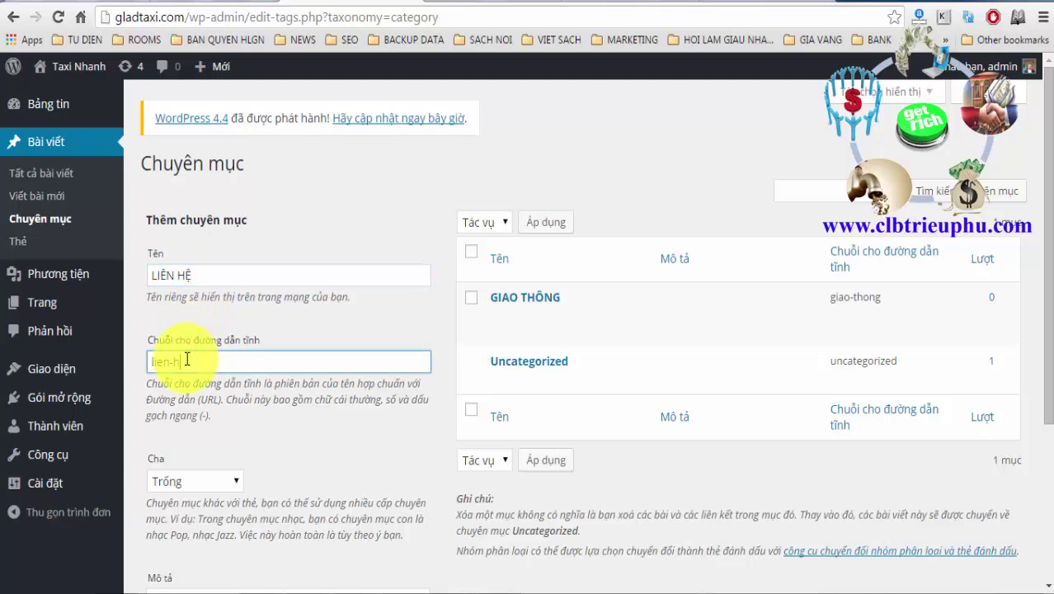
text(lien-he)
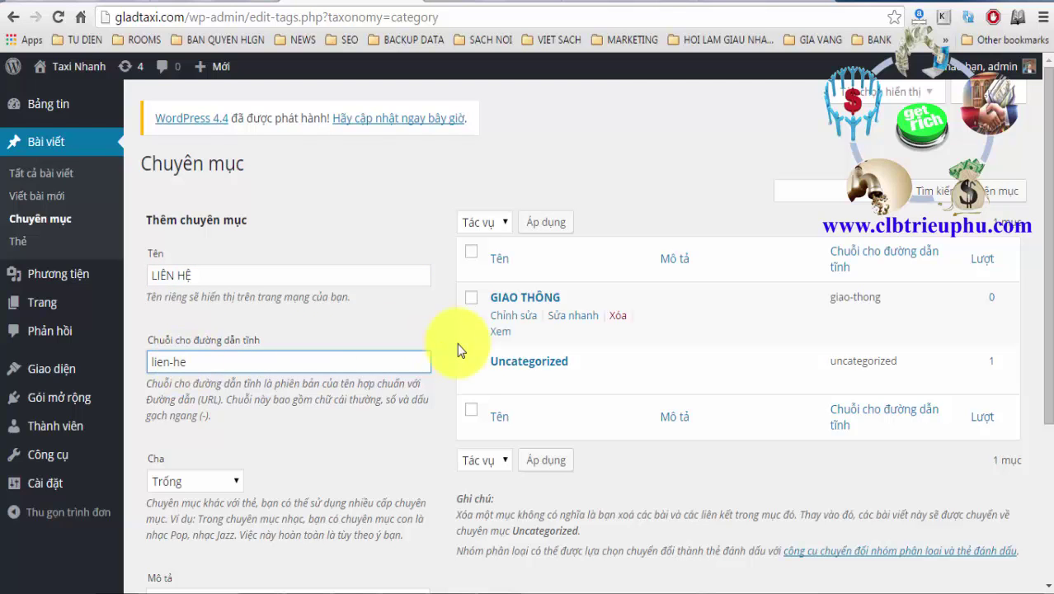
scroll(400, 350, down, 3)
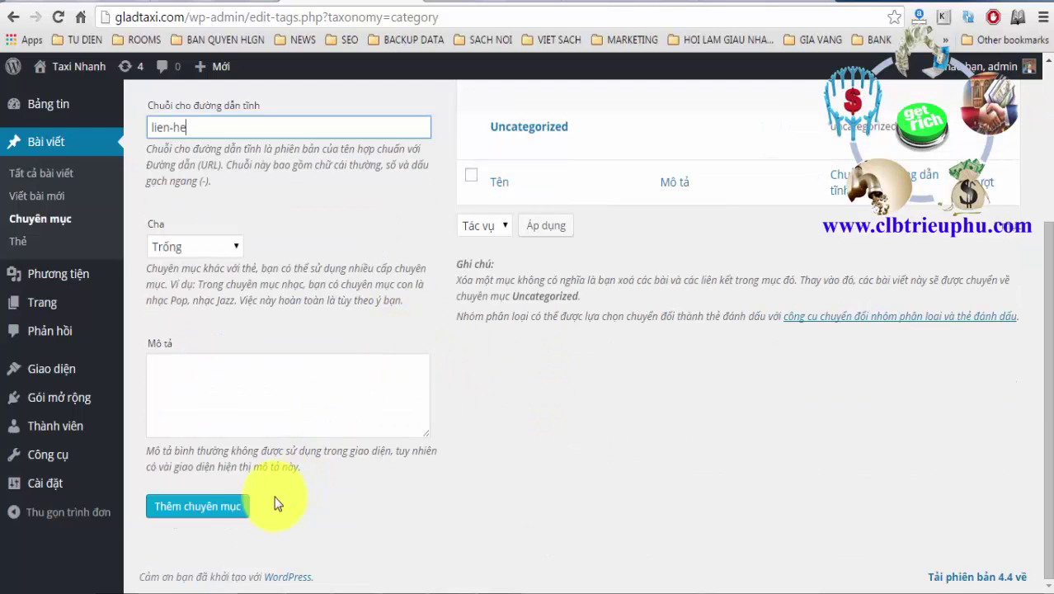
click(205, 511)
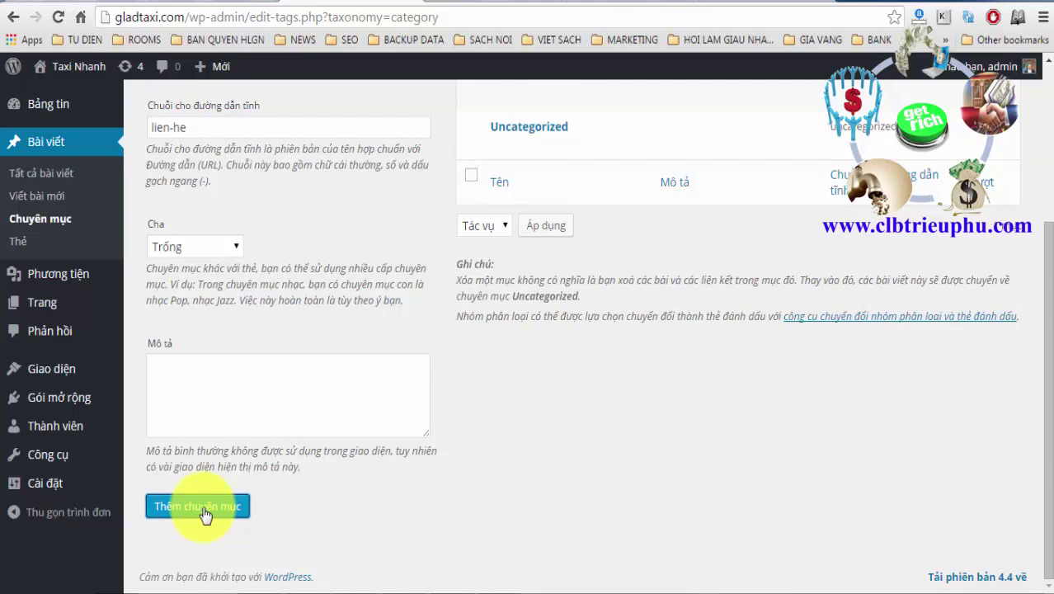
Create a new navigation menu named HOME in the site's appearance settings
scroll(223, 495, up, 3)
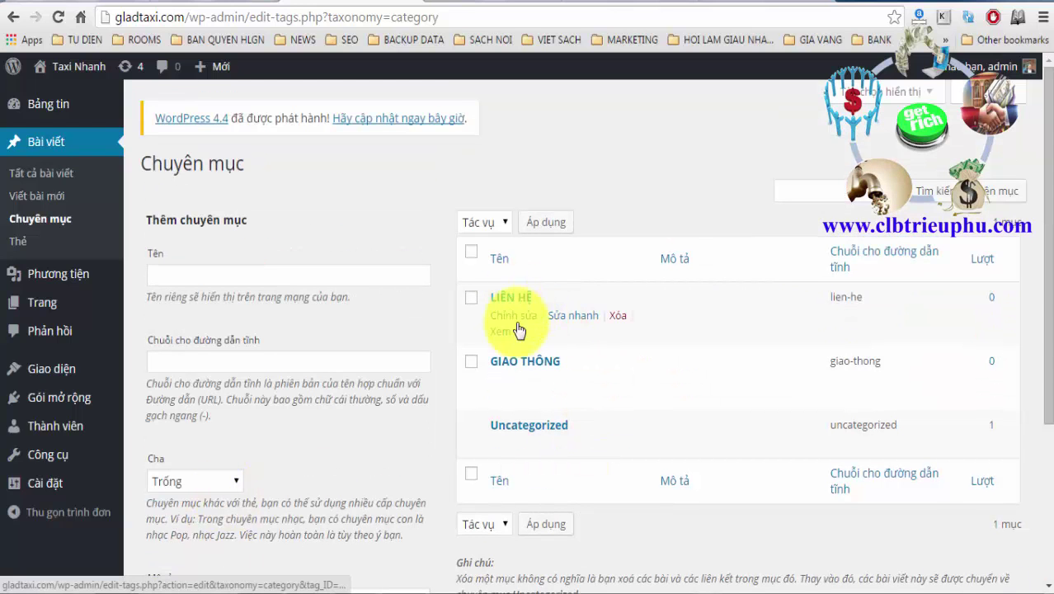
click(188, 273)
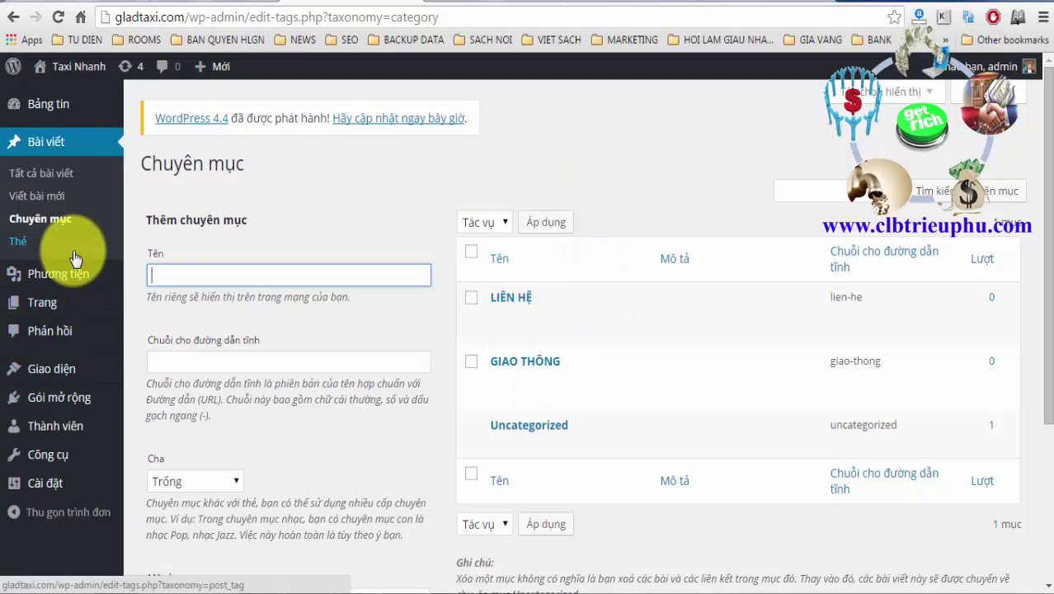
mouse_move(61, 369)
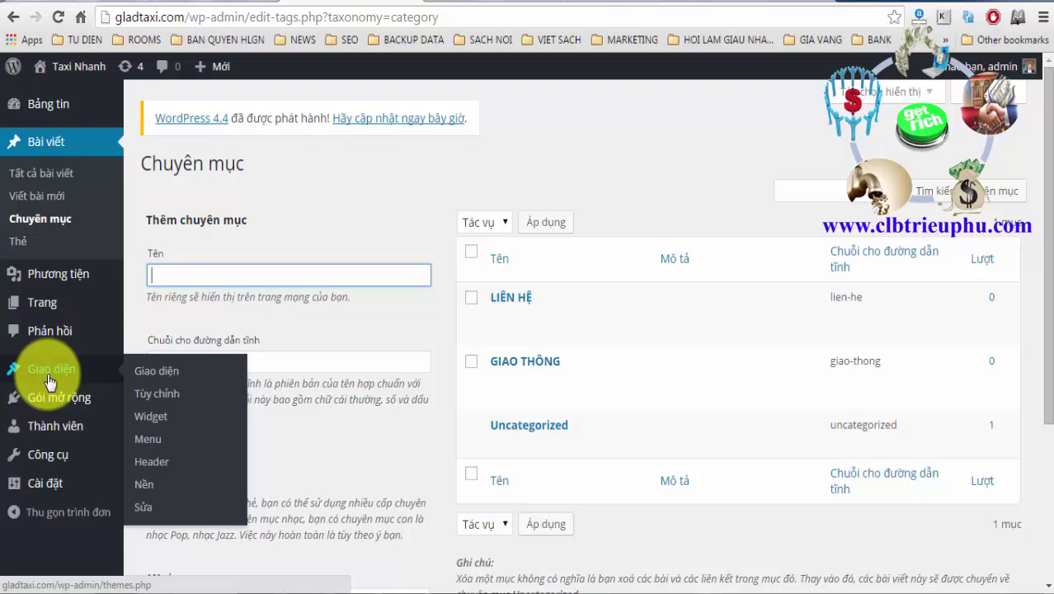
click(145, 442)
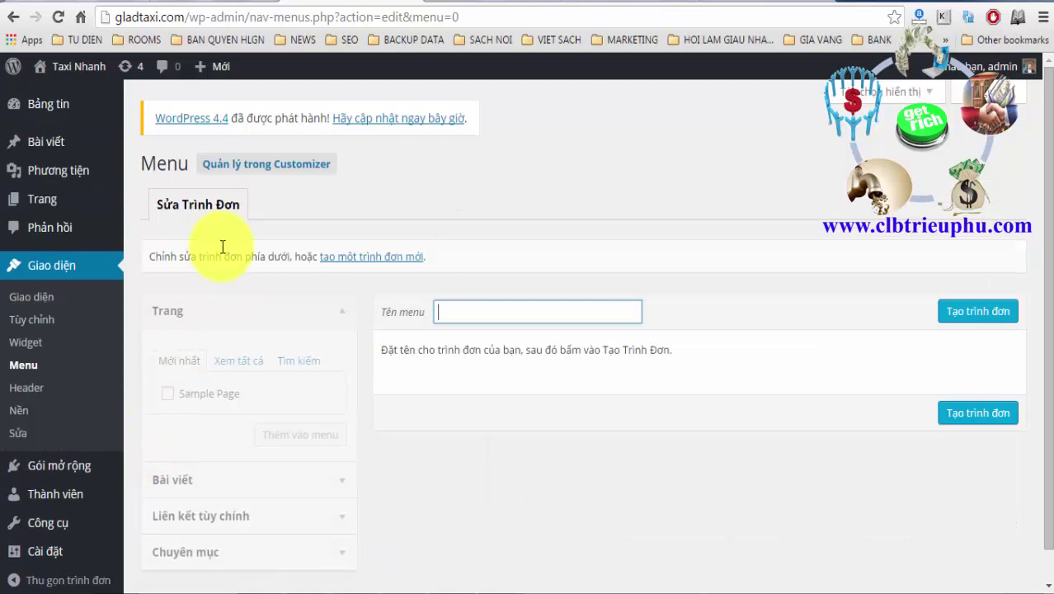
scroll(369, 156, down, 1)
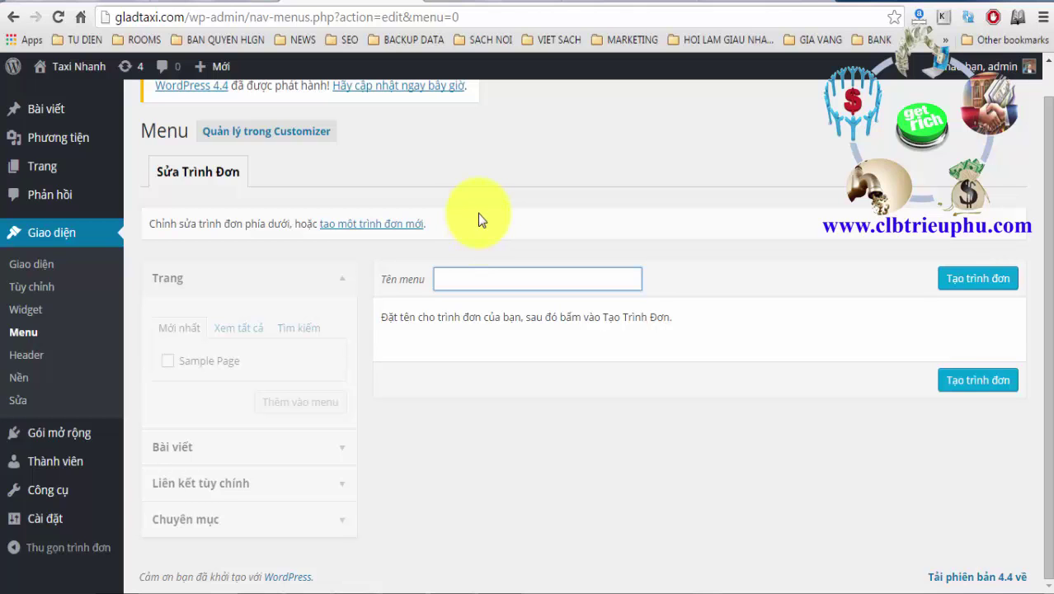
text(HOME)
click(976, 280)
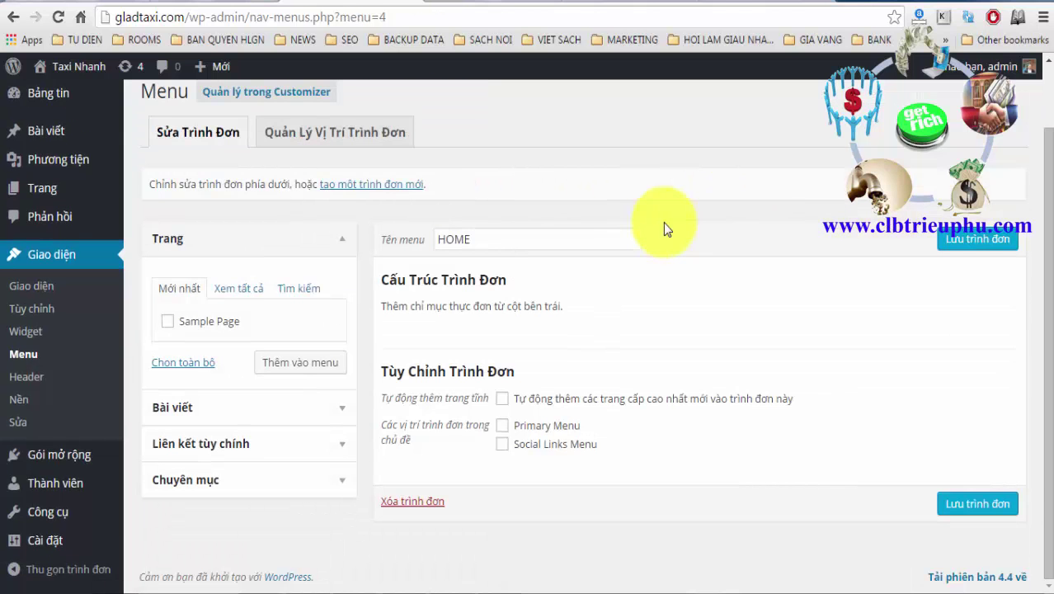
Compare with the CLB Triệu Phú website's menu, then set HOME to auto-add top-level pages and use the Primary Menu and Social Links Menu locations
click(750, 7)
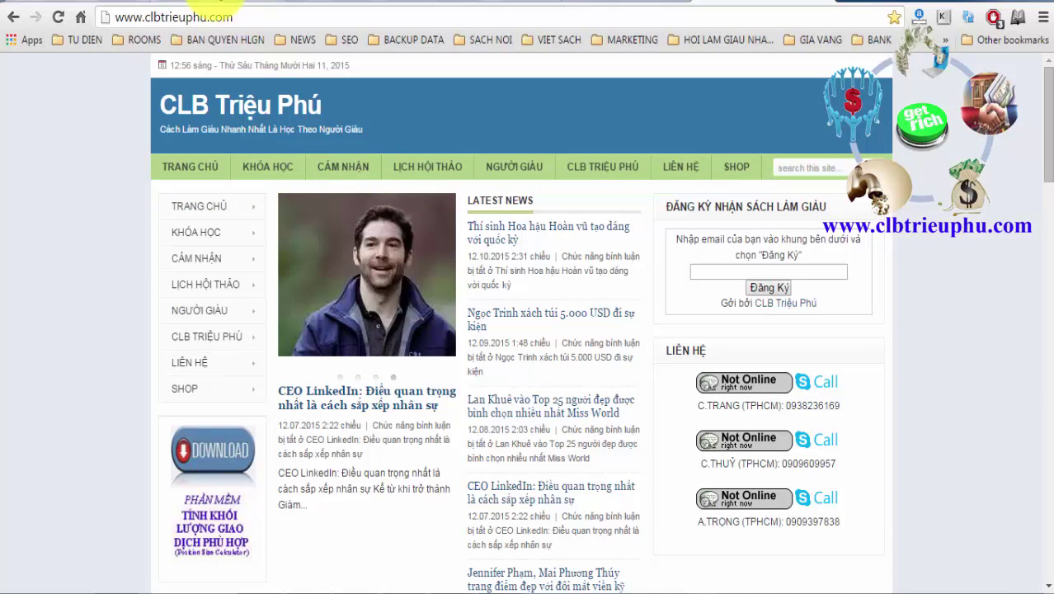
click(342, 5)
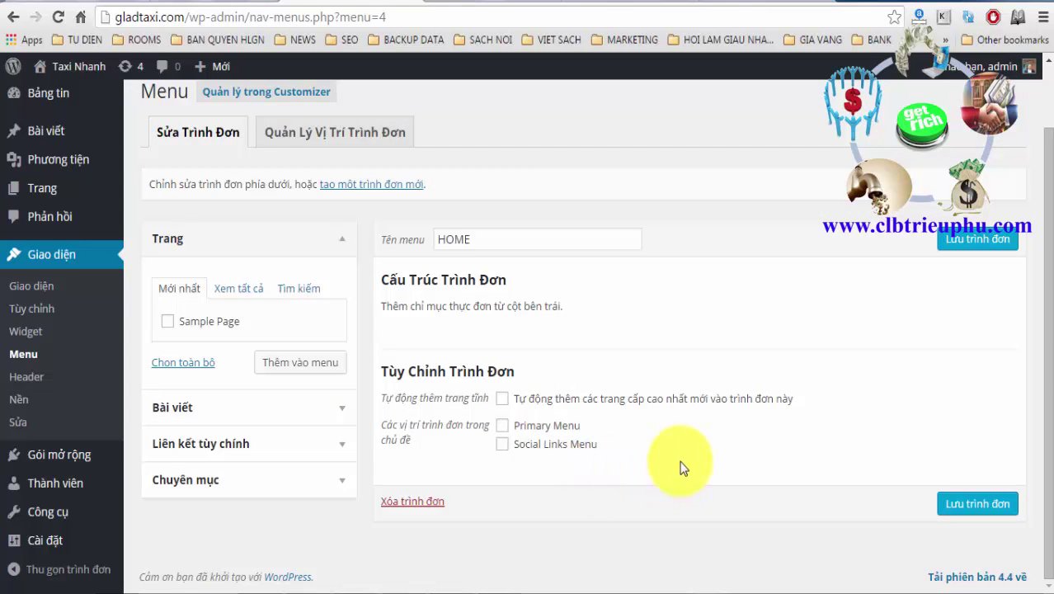
click(502, 398)
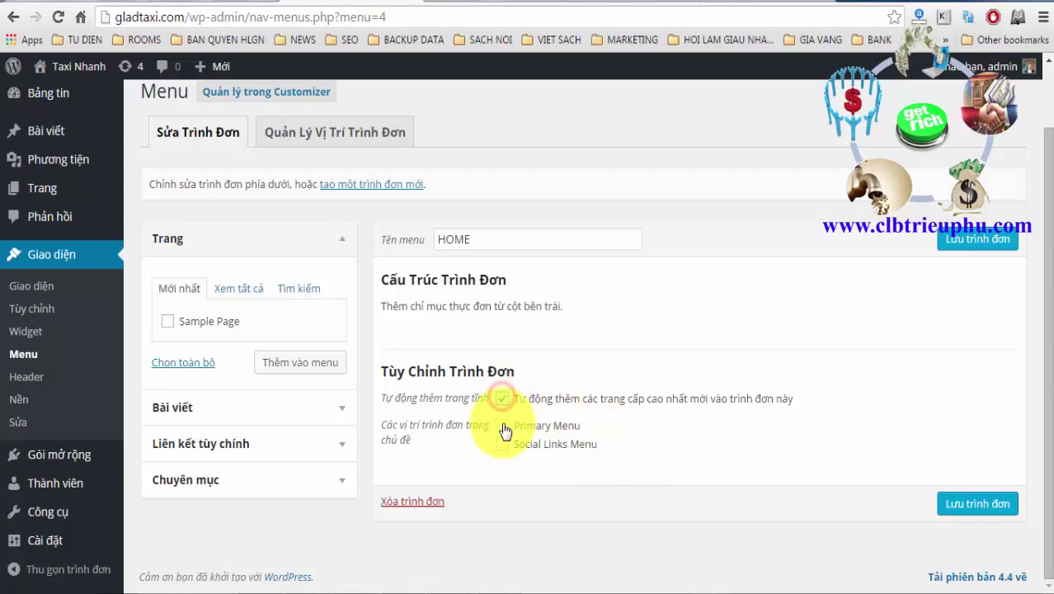
click(502, 425)
click(502, 444)
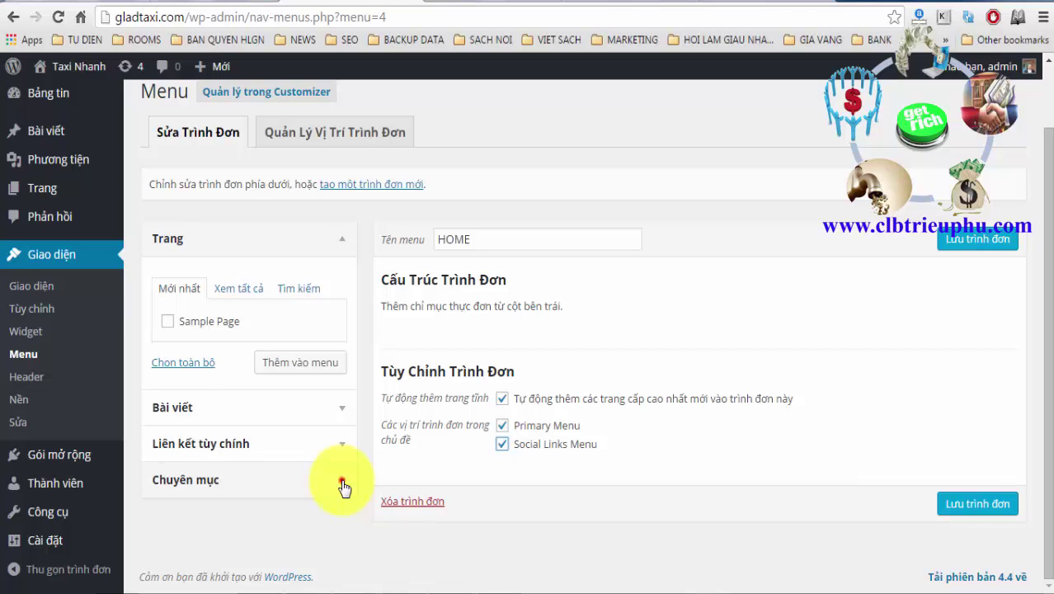
Add the GIAO THÔNG and LIÊN HỆ categories to the HOME menu and save the menu
click(342, 483)
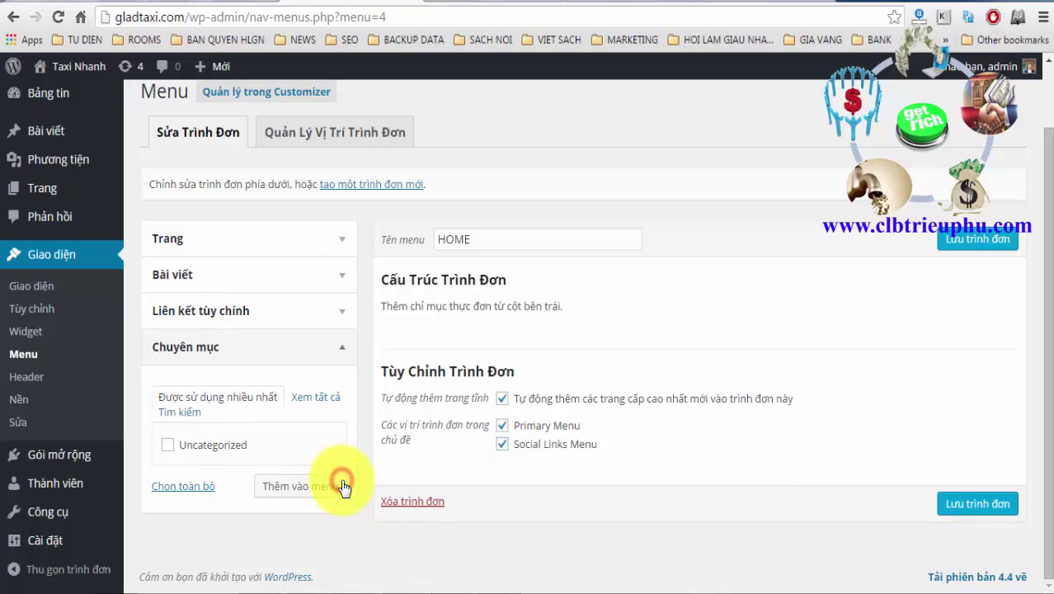
click(320, 399)
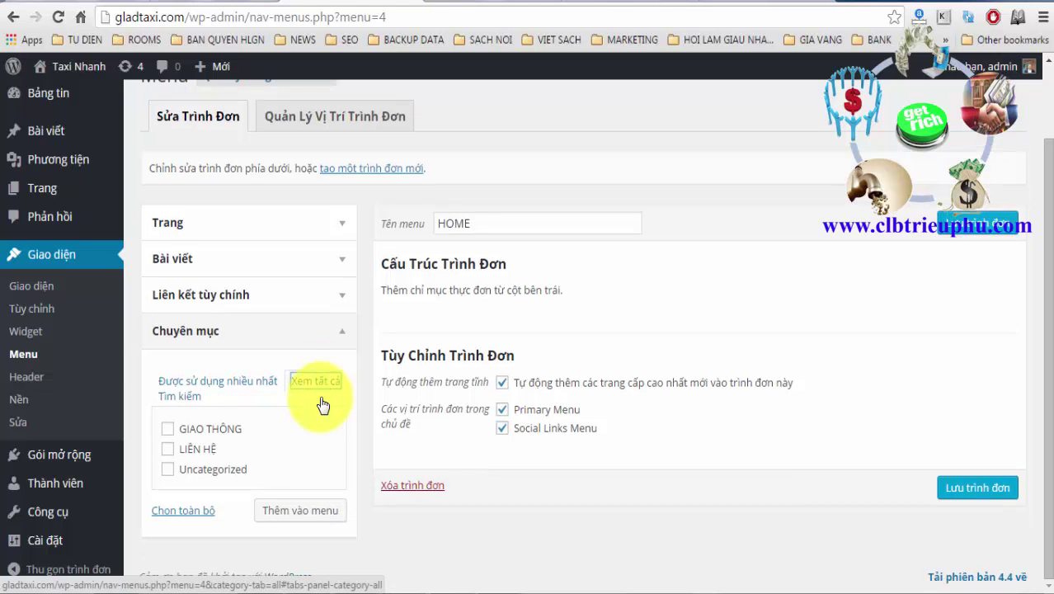
click(168, 430)
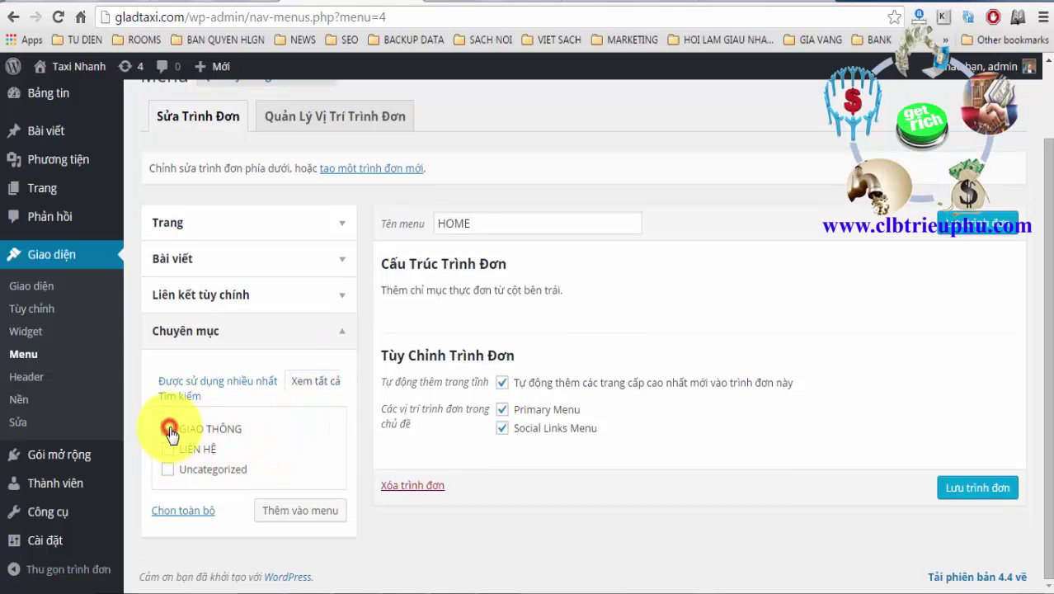
click(167, 448)
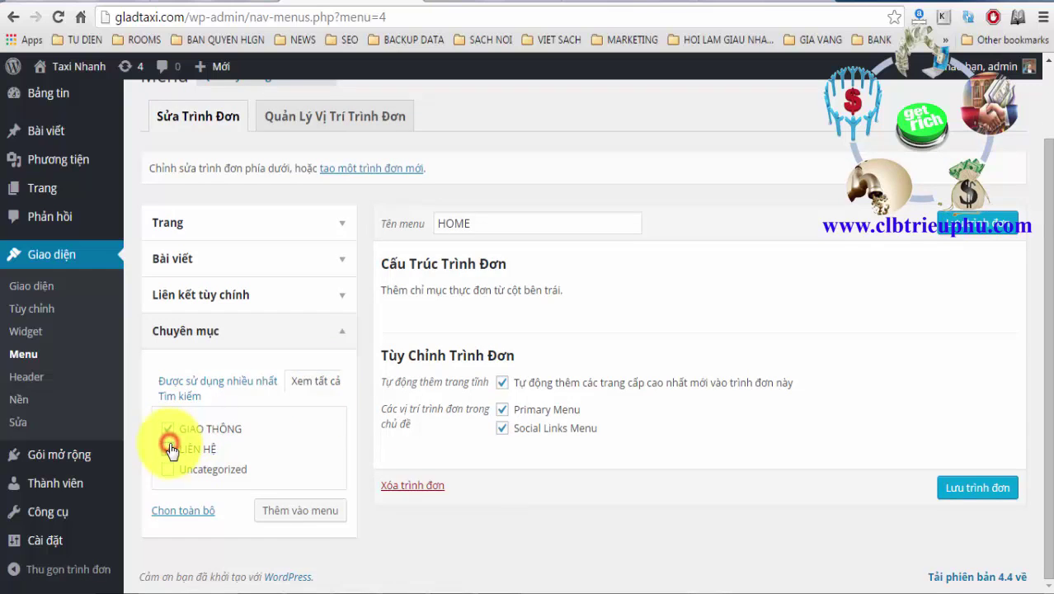
click(317, 516)
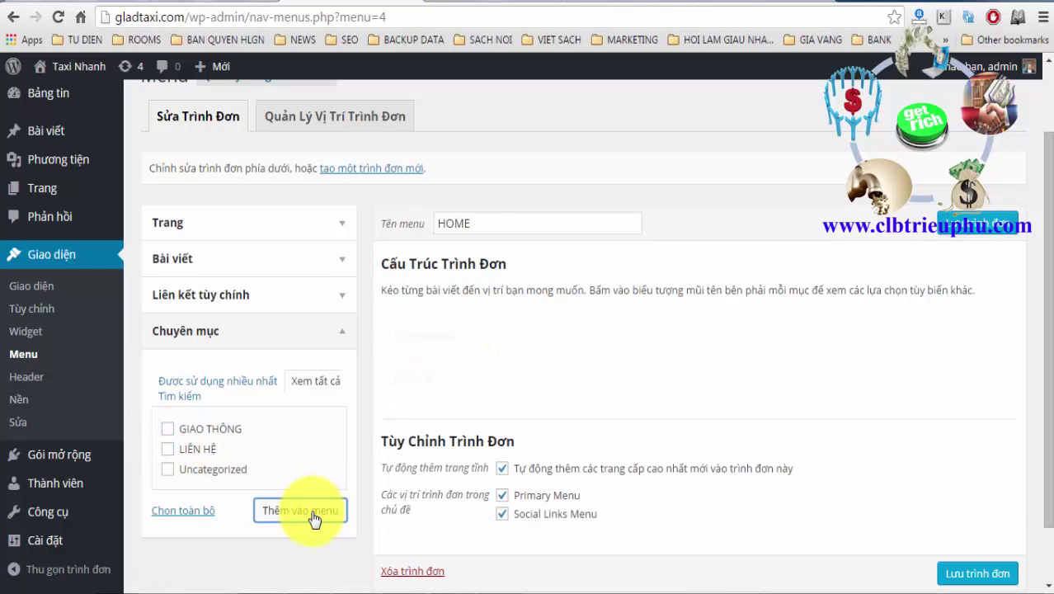
scroll(312, 515, down, 1)
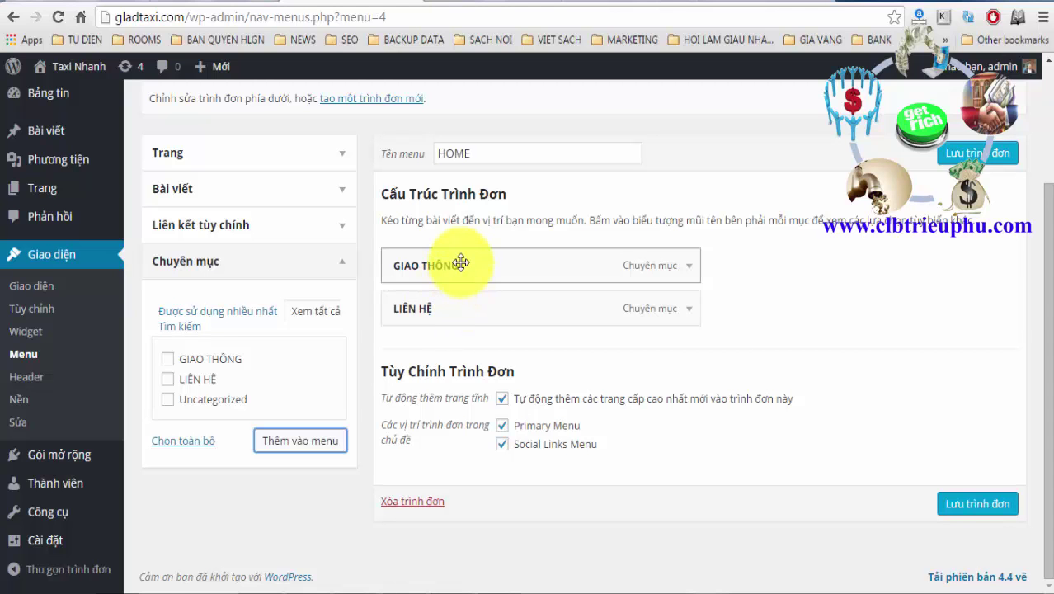
click(965, 504)
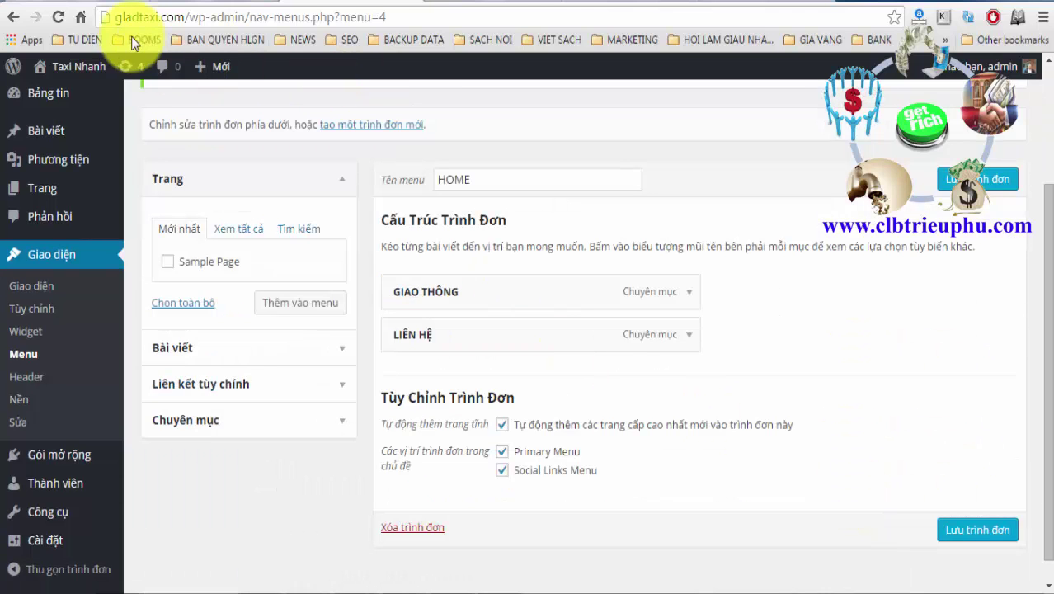
View the live Taxi Nhanh site to check its navigation menu and page content, and return to the admin dashboard (Bảng tin)
mouse_move(87, 68)
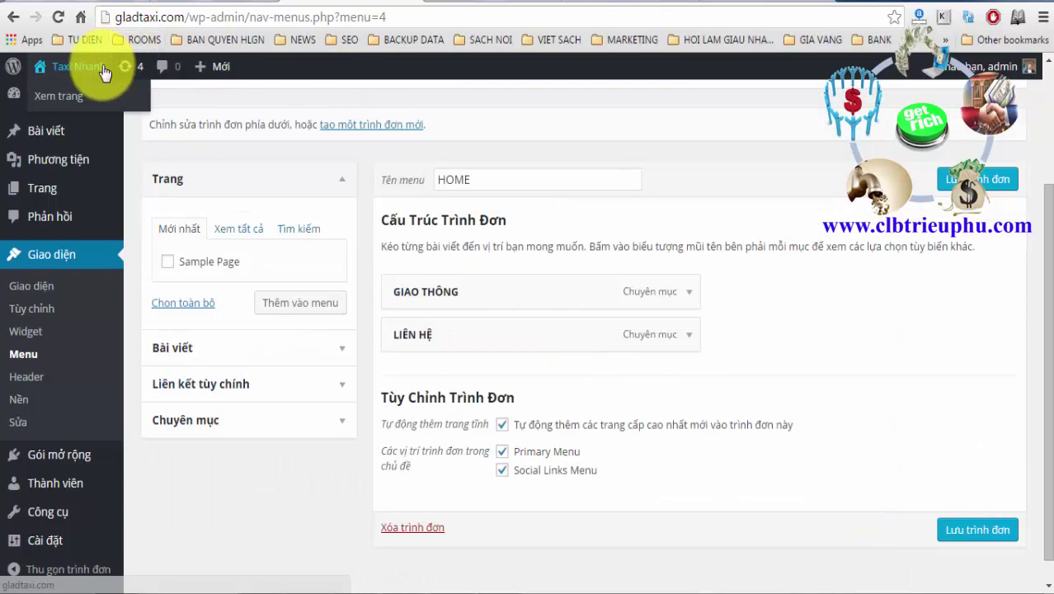
click(68, 97)
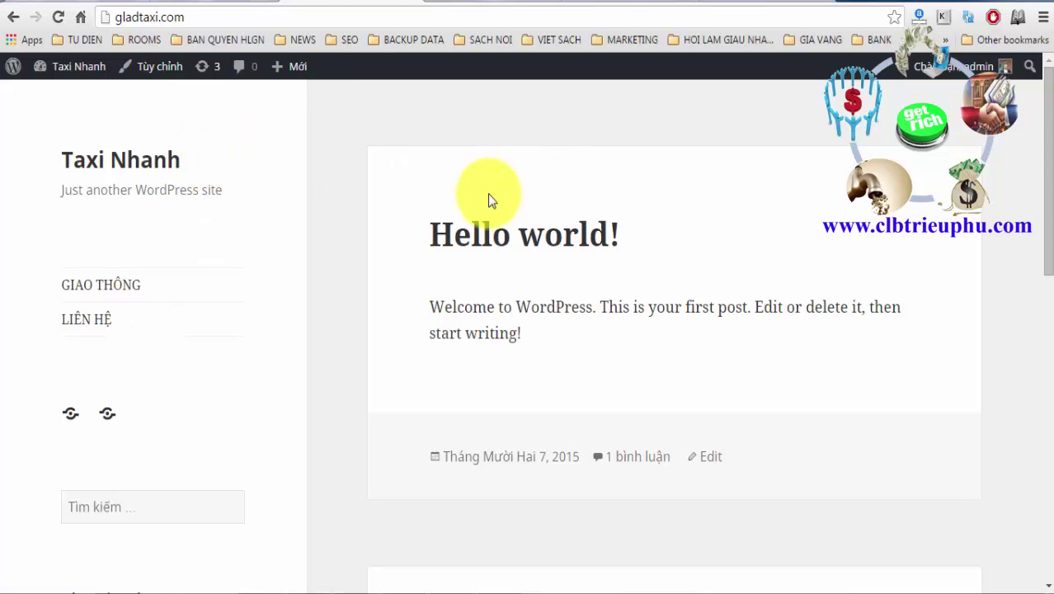
scroll(349, 423, down, 4)
scroll(349, 423, up, 4)
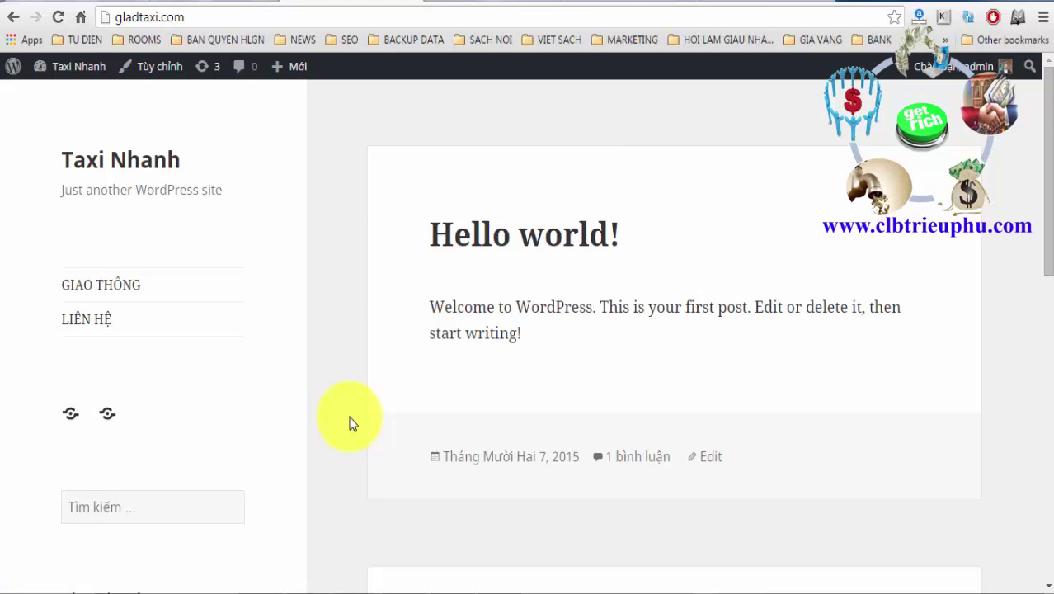
scroll(349, 423, down, 5)
scroll(349, 423, up, 5)
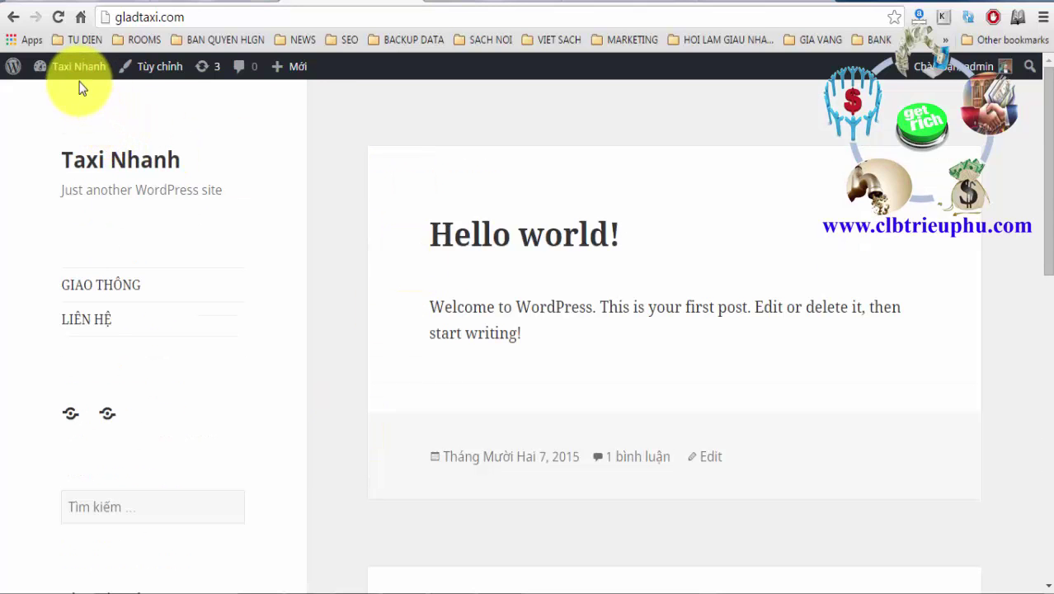
mouse_move(81, 68)
click(53, 101)
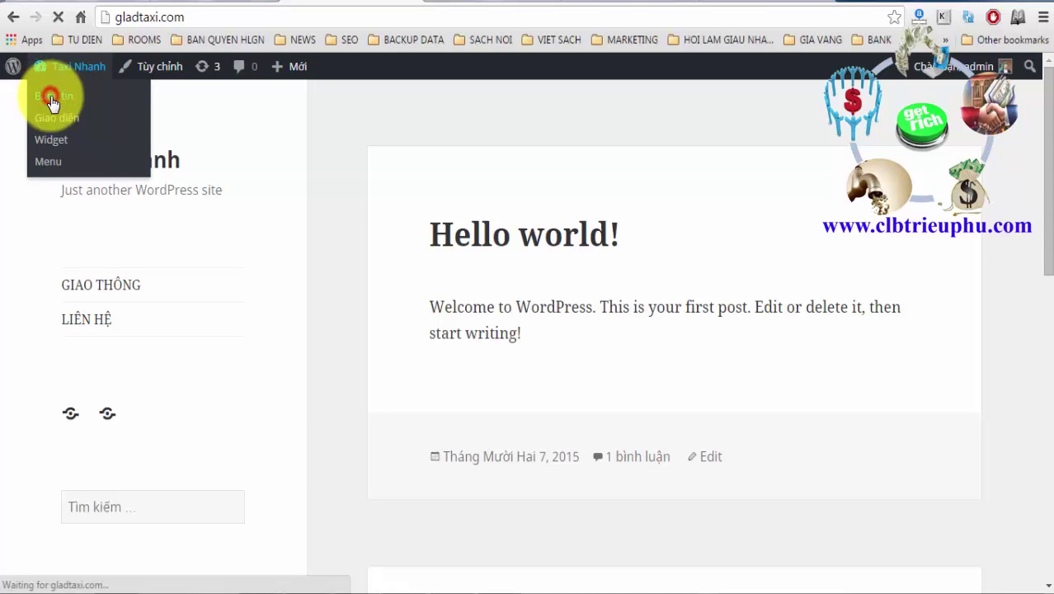